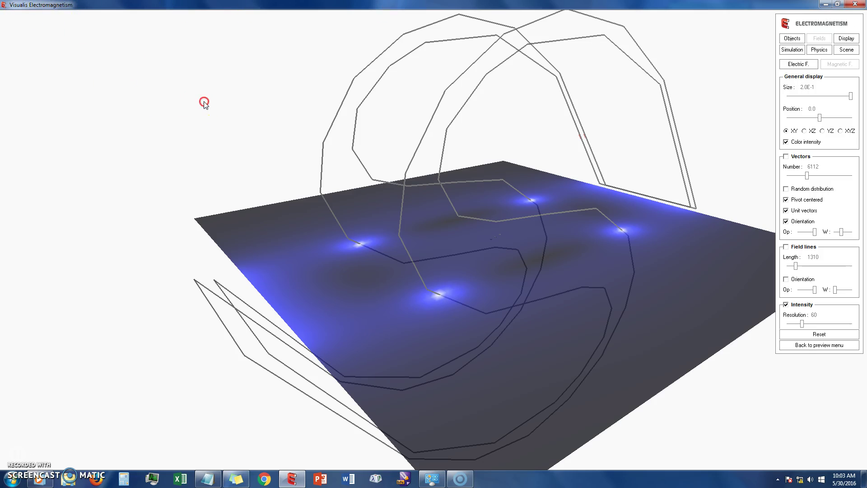
Switch the magnetic field intensity display from the XY plane to the XZ plane.
left_click_drag(201, 101, 180, 108)
right_click_drag(228, 101, 189, 106)
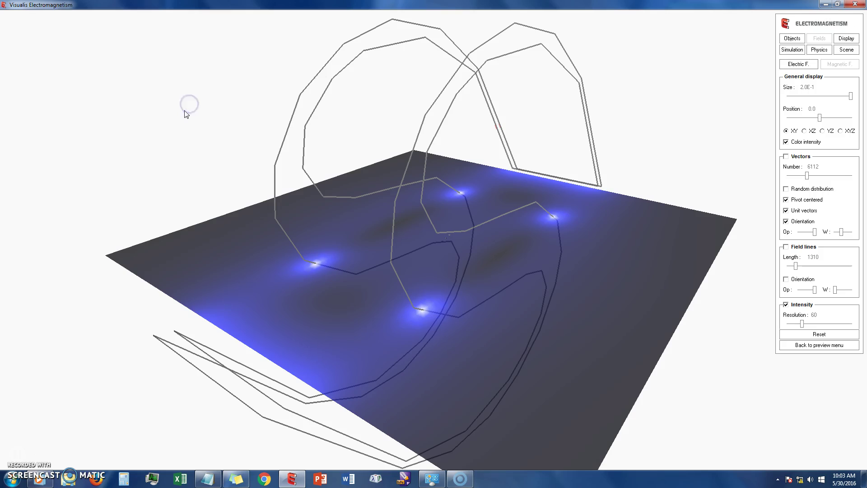
left_click_drag(187, 111, 243, 121)
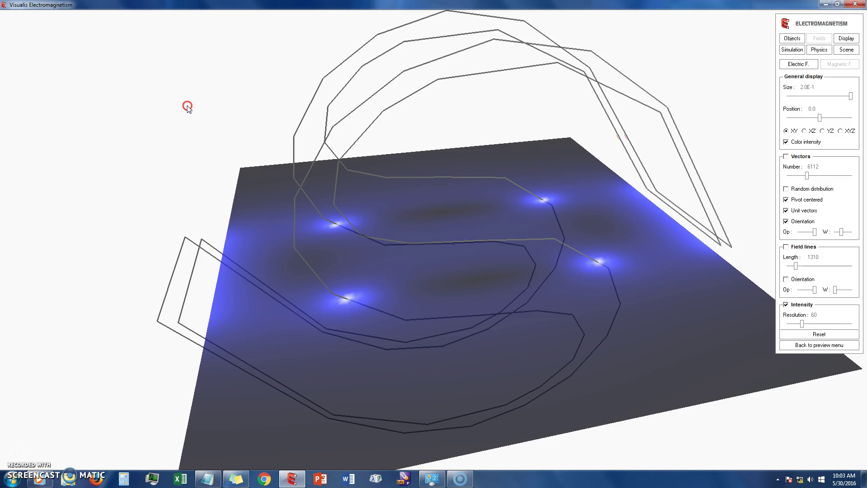
left_click_drag(189, 108, 189, 109)
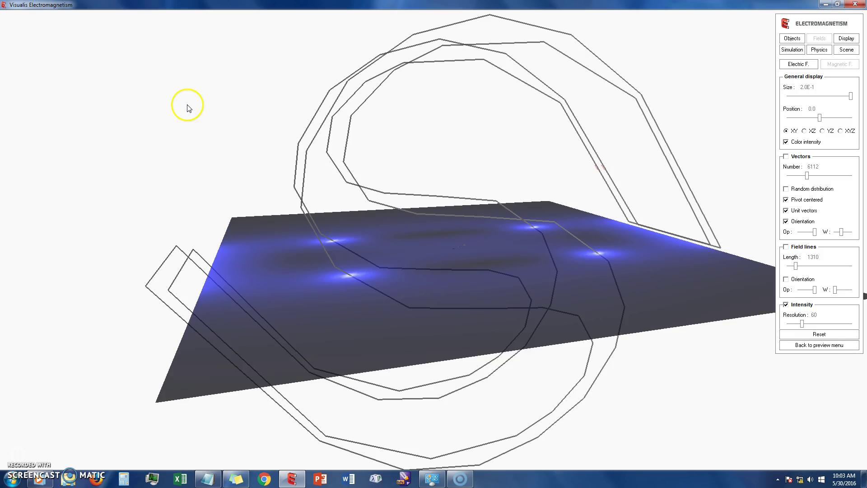
left_click_drag(652, 90, 661, 72)
left_click_drag(482, 122, 399, 132)
right_click_drag(840, 92, 841, 184)
left_click(813, 134)
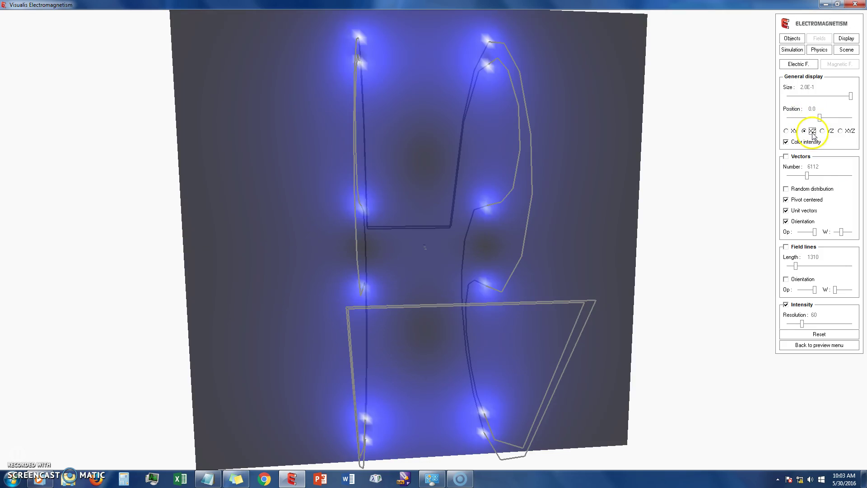
Turn on the magnetic field vectors on the XZ plane, viewed face-on near the central wire crossings.
mouse_move(430, 189)
left_mouse_down()
mouse_move(447, 172)
mouse_move(438, 175)
left_mouse_up()
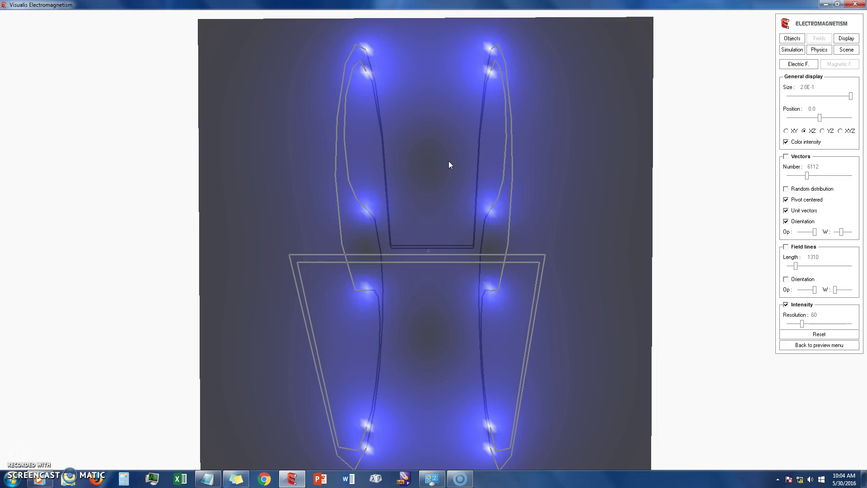
mouse_move(446, 183)
left_mouse_down()
mouse_move(463, 176)
mouse_move(432, 178)
mouse_move(449, 176)
mouse_move(444, 195)
left_mouse_up()
left_click_drag(442, 284, 443, 75)
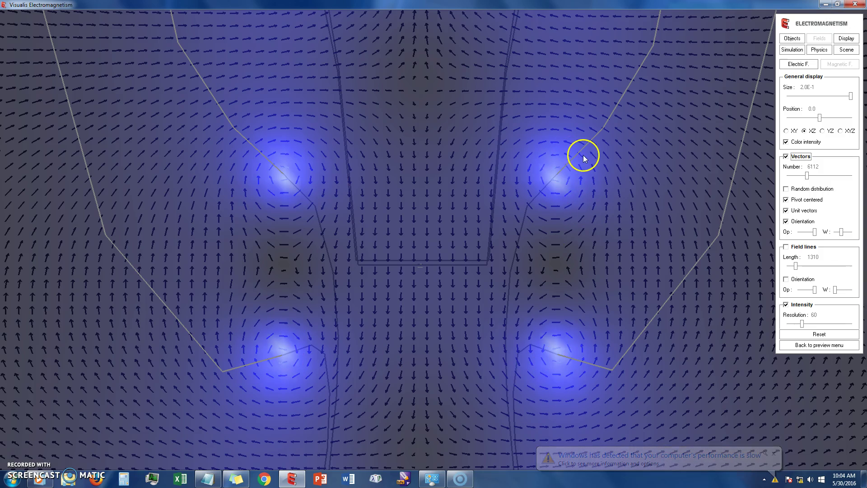
Examine the vector directions around the inner wire crossings and the gap between the coils on the XZ plane.
mouse_move(397, 240)
left_mouse_down()
mouse_move(512, 250)
mouse_move(548, 242)
mouse_move(390, 250)
left_mouse_up()
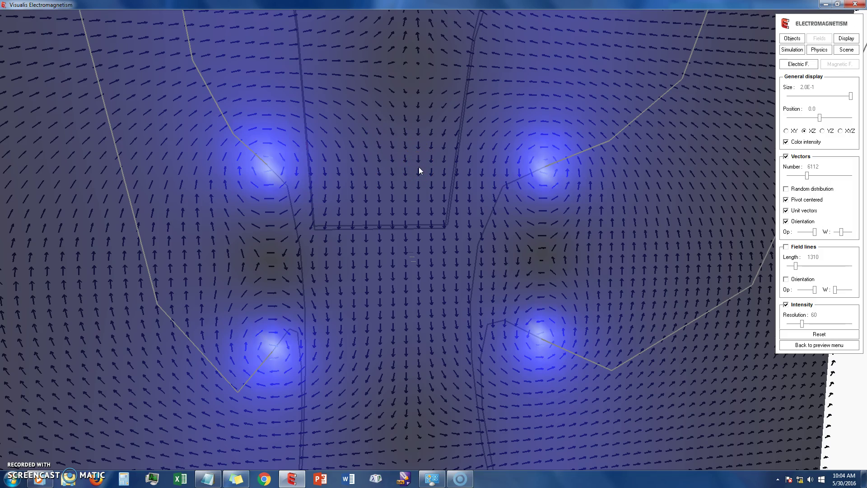
mouse_move(385, 165)
left_mouse_down()
mouse_move(411, 169)
mouse_move(370, 168)
mouse_move(403, 170)
mouse_move(407, 156)
mouse_move(394, 158)
left_mouse_up()
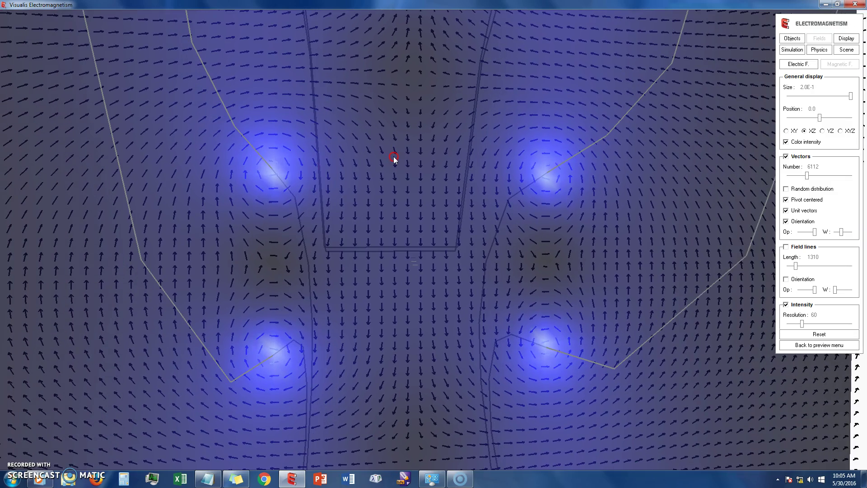
left_click_drag(394, 159, 395, 159)
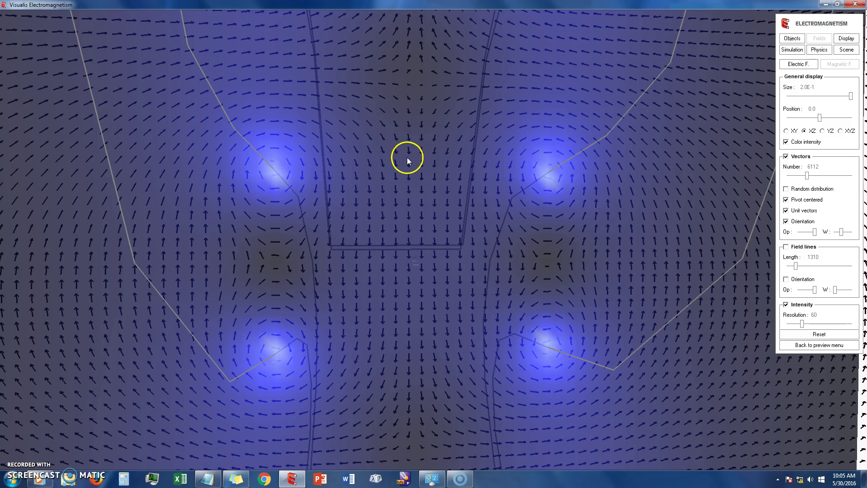
left_click_drag(409, 158, 491, 197)
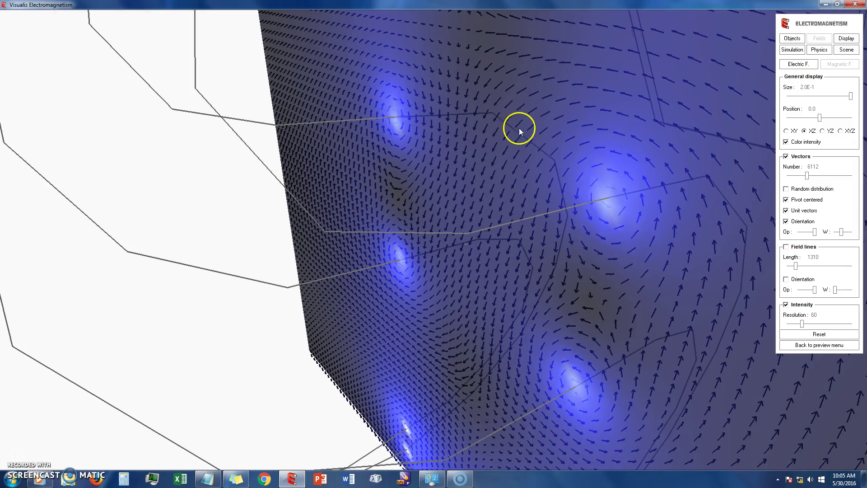
left_click_drag(621, 115, 597, 108)
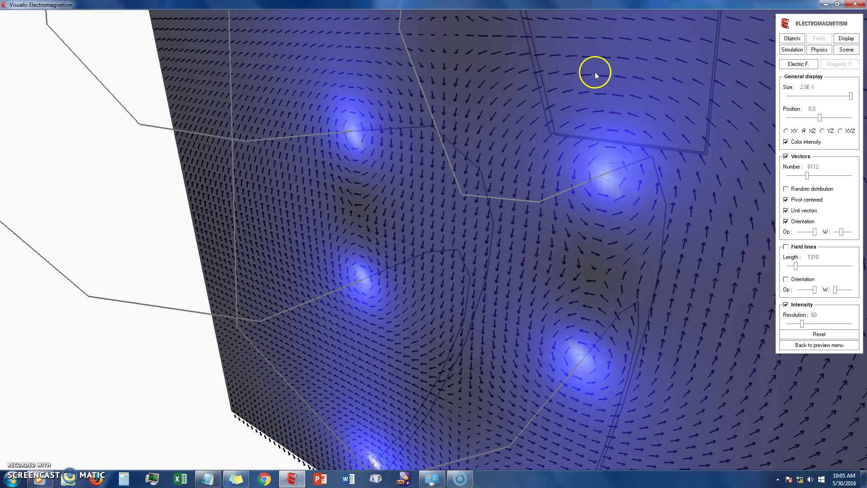
left_click_drag(595, 75, 415, 282)
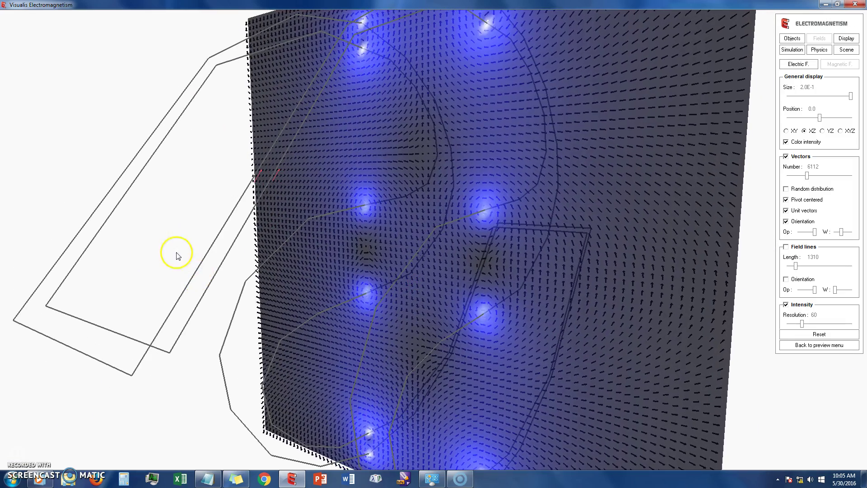
right_click_drag(177, 253, 190, 159)
middle_click_drag(163, 155, 236, 195)
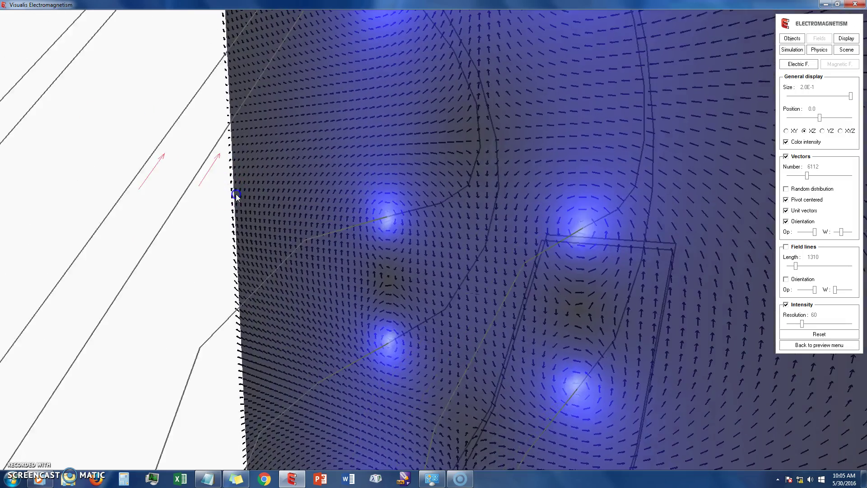
left_click_drag(235, 194, 285, 217)
Examine the vectors around the paired wire crossings near the upper edge of the XZ plane.
right_click_drag(497, 82, 561, 229)
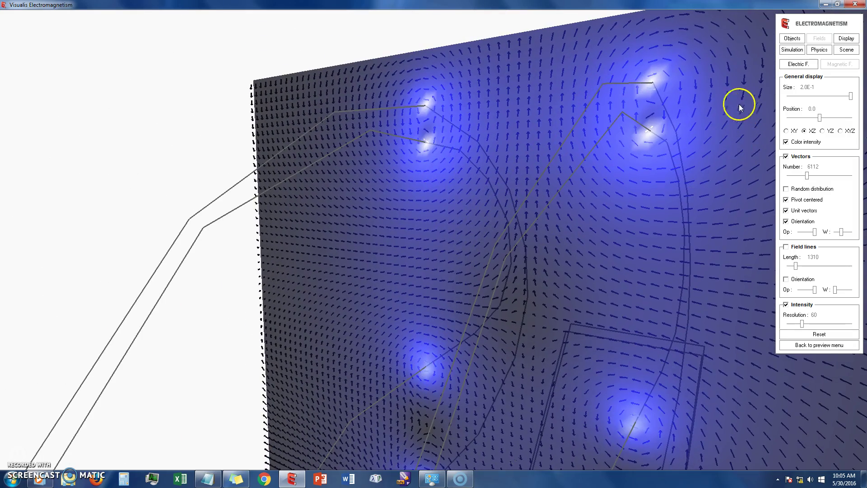
left_click_drag(725, 107, 683, 137)
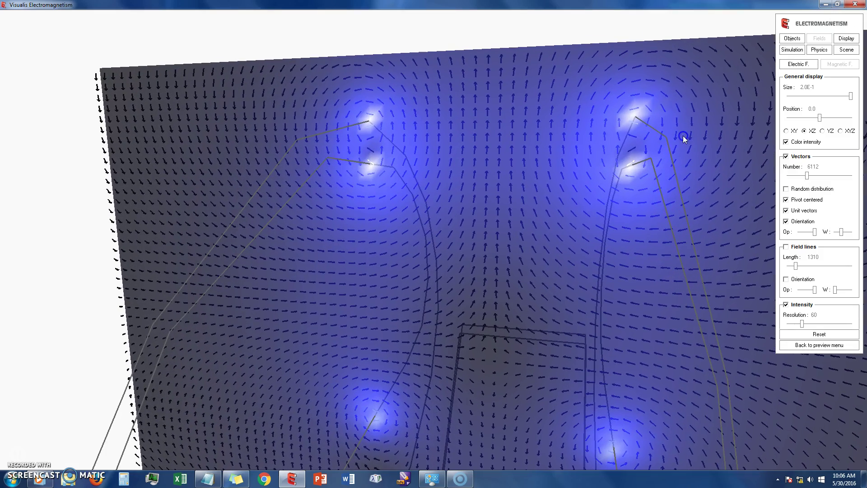
left_click_drag(697, 105, 642, 113)
left_click_drag(648, 255, 630, 306)
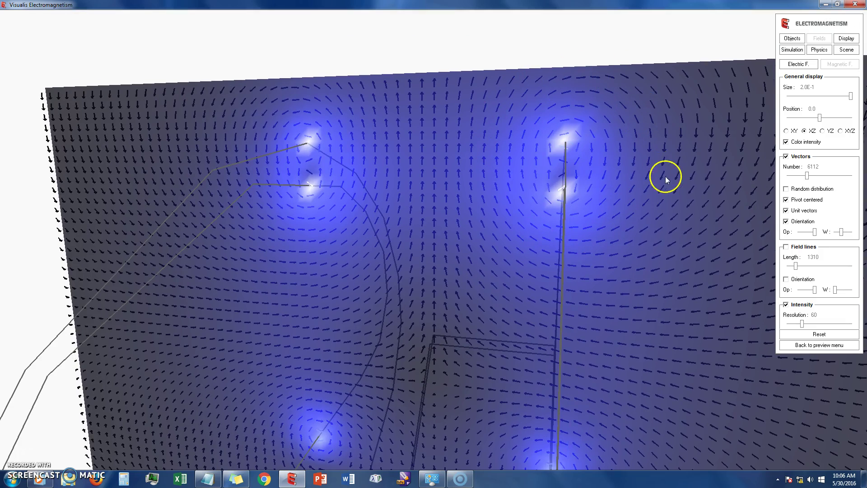
right_click_drag(685, 91, 686, 83)
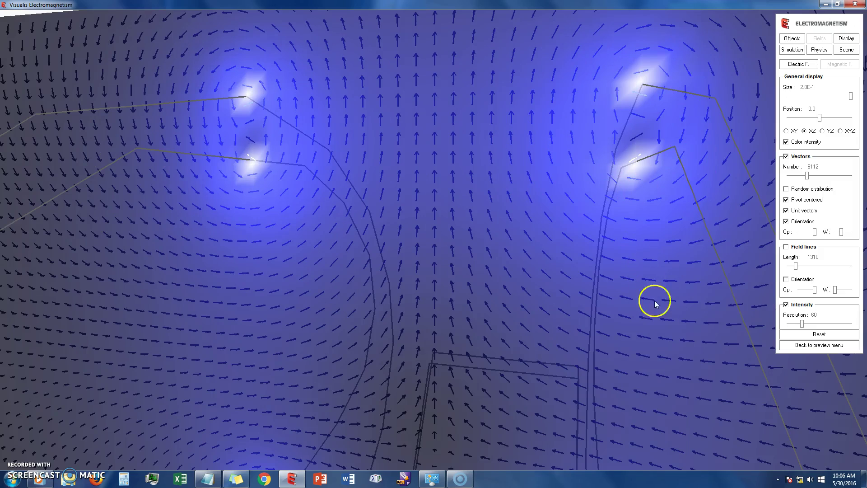
left_click_drag(641, 376, 576, 343)
right_click_drag(624, 256, 645, 342)
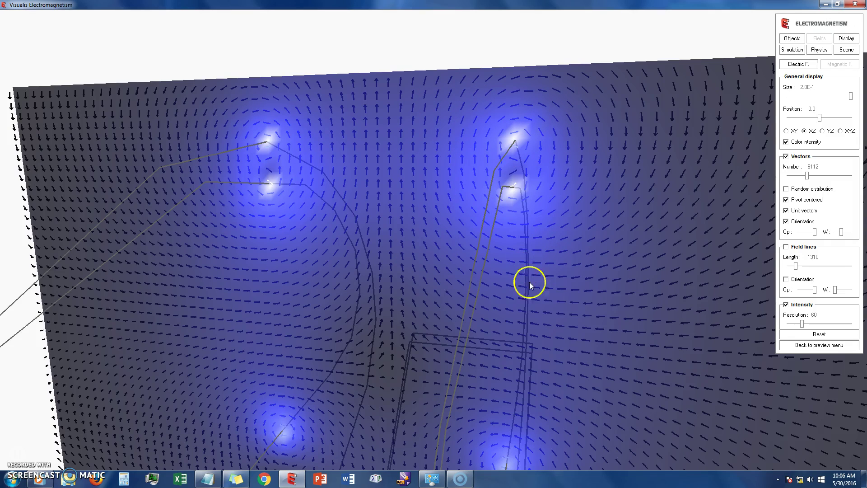
Offset the XZ field plane by setting its position to 3.5E-2.
right_click_drag(610, 344, 661, 102)
right_click_drag(659, 305, 658, 305)
left_click_drag(658, 307, 576, 121)
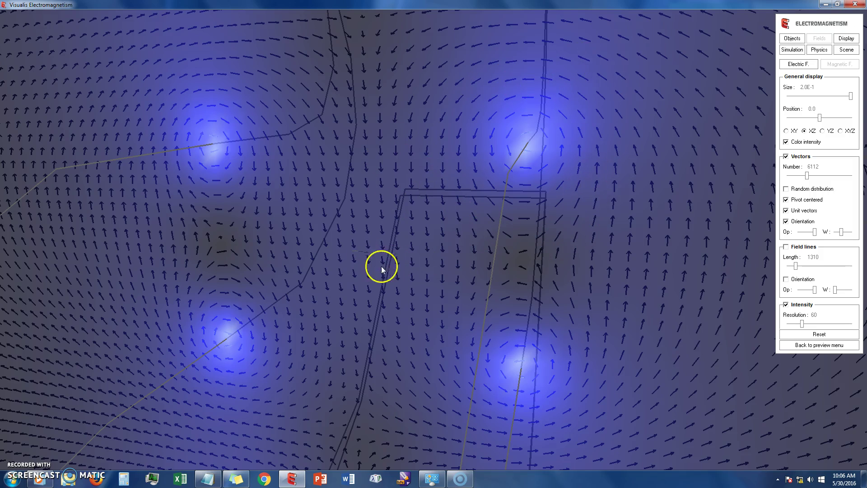
left_click_drag(421, 267, 453, 446)
left_click_drag(679, 171, 621, 197)
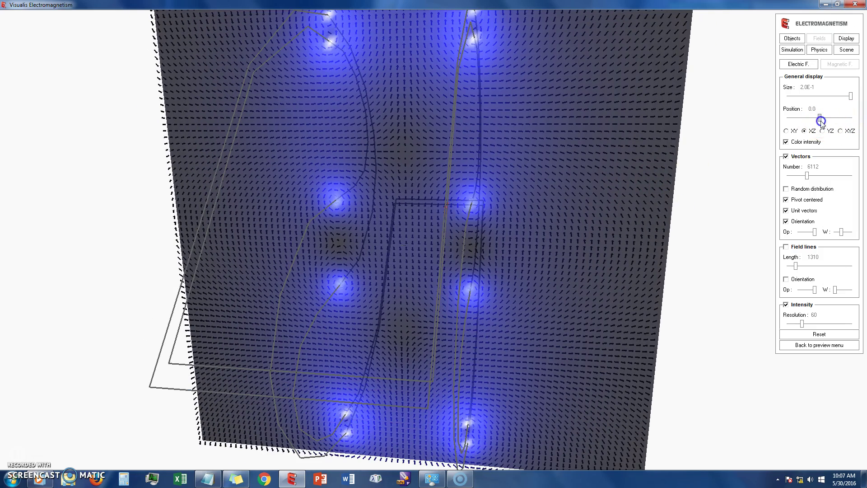
left_click_drag(825, 120, 832, 121)
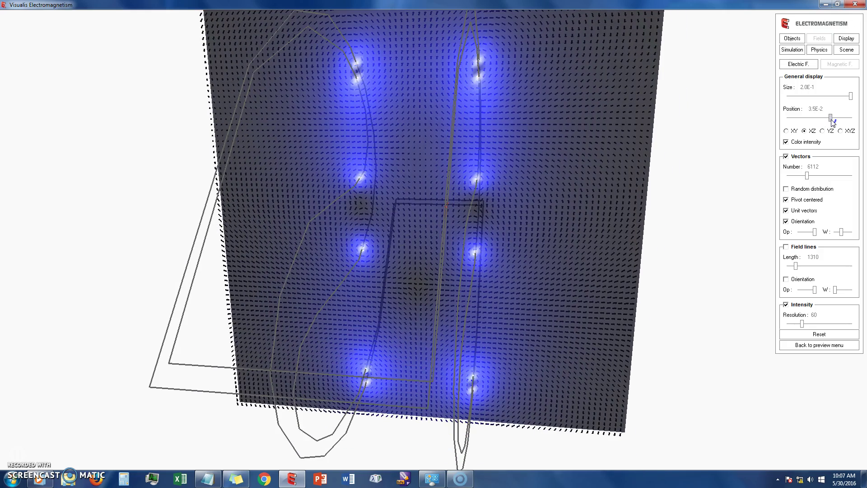
Inspect the vectors on the offset XZ plane at the upper and central wire crossings.
right_click_drag(425, 152, 407, 46)
left_click_drag(444, 121, 451, 168)
left_click_drag(439, 69, 450, 208)
left_click_drag(425, 67, 449, 220)
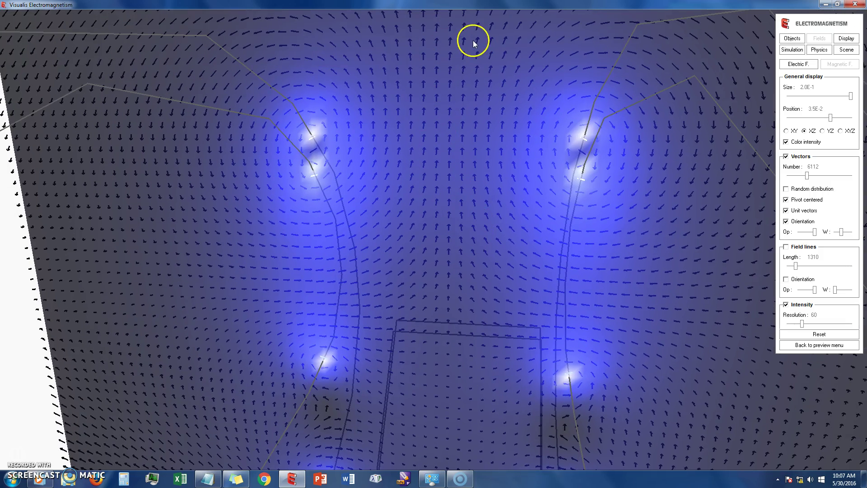
left_click_drag(481, 393, 381, 298)
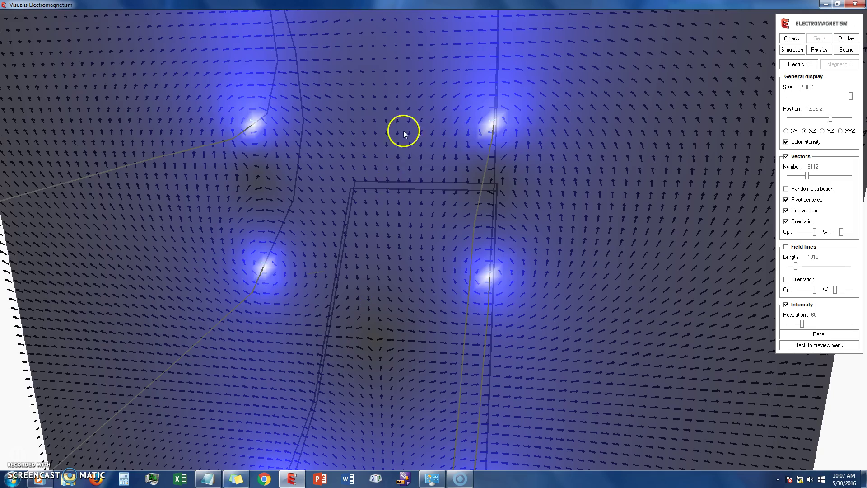
Switch the magnetic field display to the YZ plane.
left_click_drag(405, 127, 545, 110)
left_click_drag(552, 70, 537, 301)
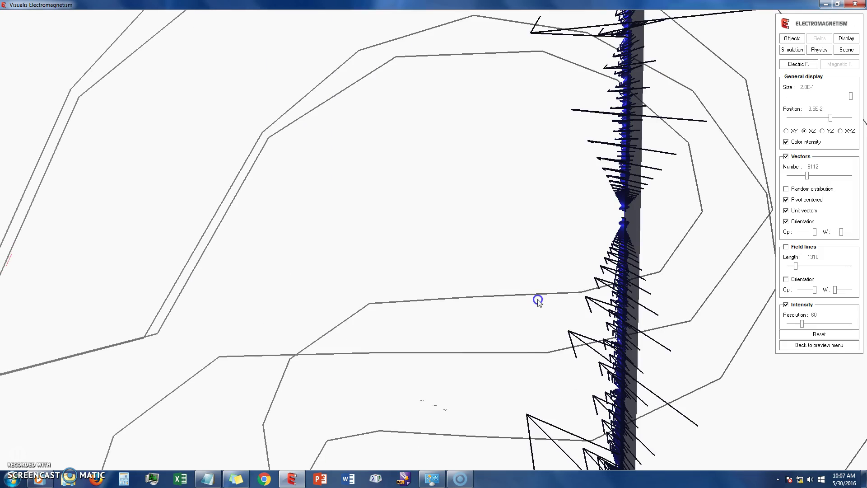
left_click(795, 131)
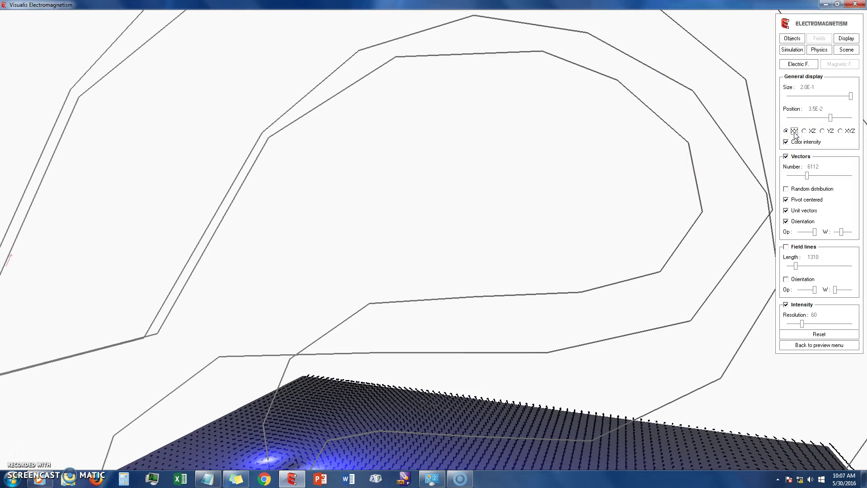
left_click(829, 131)
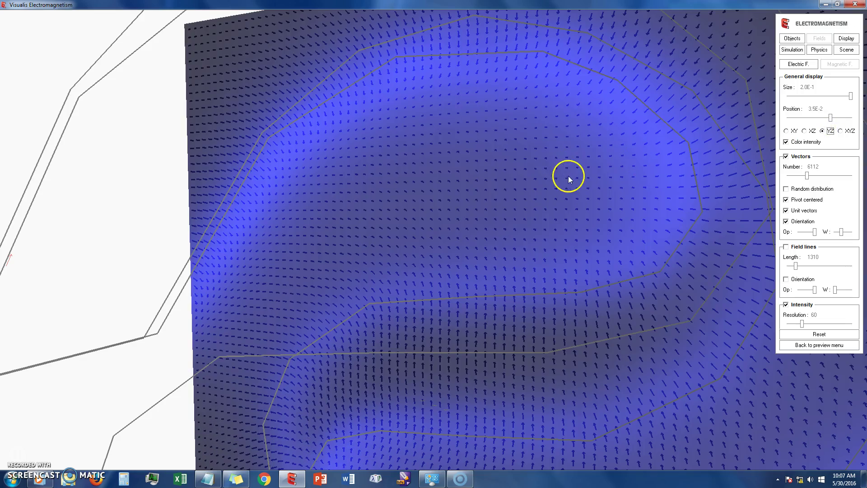
Set the YZ field plane's position to 6.5E-3 so it lies between the two coils.
left_click_drag(571, 176, 605, 180)
left_click_drag(617, 112, 694, 181)
left_click_drag(700, 107, 740, 101)
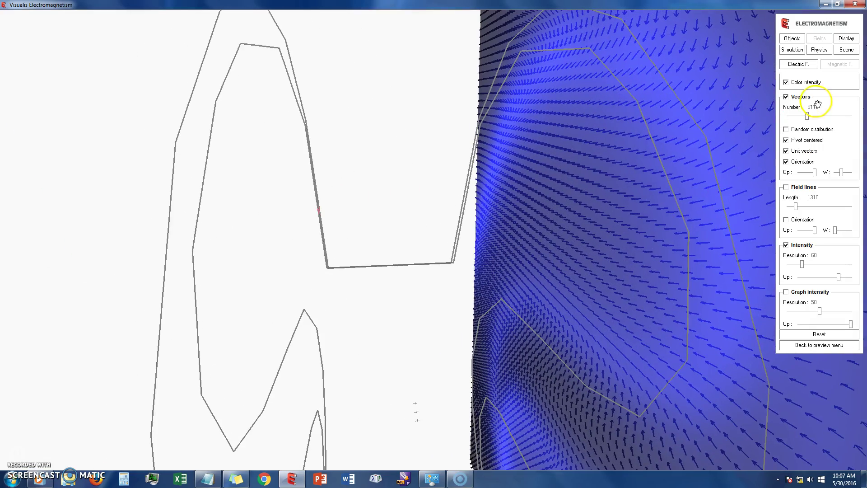
left_click_drag(851, 104, 852, 163)
right_click_drag(417, 41, 462, 246)
left_click_drag(669, 104, 633, 98)
right_click_drag(697, 271, 702, 165)
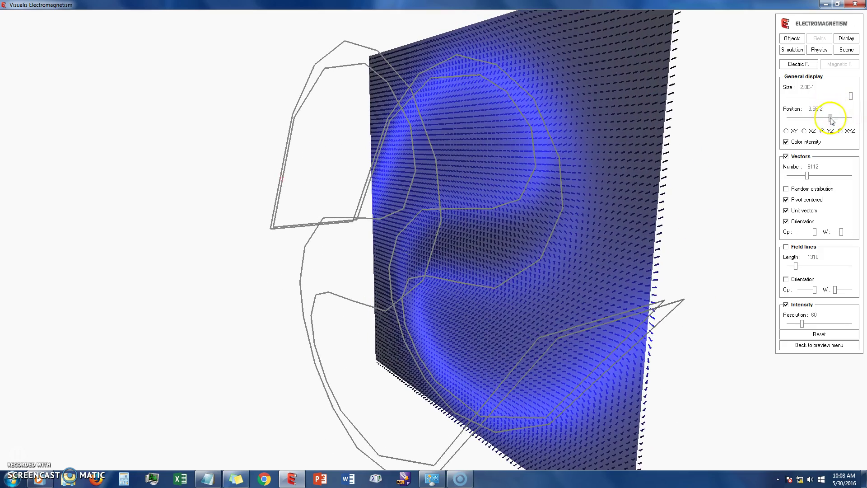
left_click_drag(834, 121, 822, 121)
Examine the overall vector pattern on the YZ plane between the coils, both obliquely and face-on.
right_click_drag(189, 250, 146, 254)
right_click_drag(394, 149, 410, 0)
mouse_move(372, 91)
right_mouse_down()
mouse_move(370, 110)
mouse_move(377, 52)
mouse_move(368, 107)
right_mouse_up()
left_click_drag(368, 107, 374, 36)
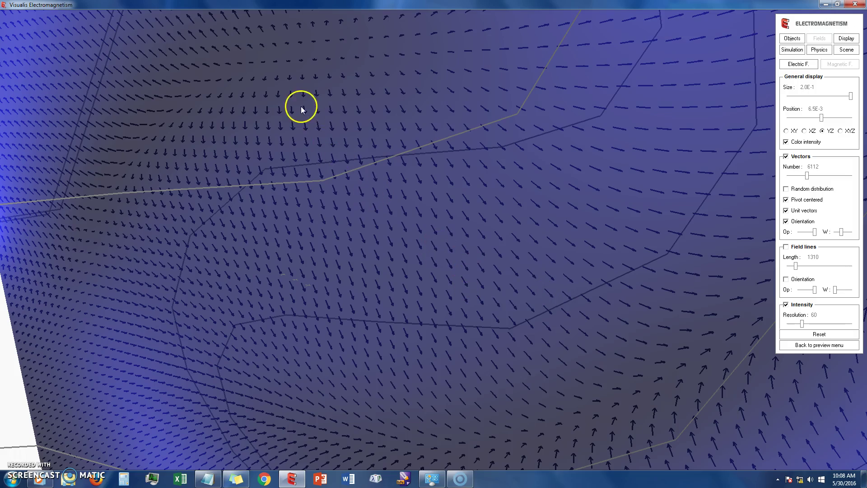
left_click_drag(301, 107, 251, 114)
left_click_drag(272, 58, 223, 228)
left_click_drag(19, 171, 304, 155)
left_click_drag(459, 179, 458, 97)
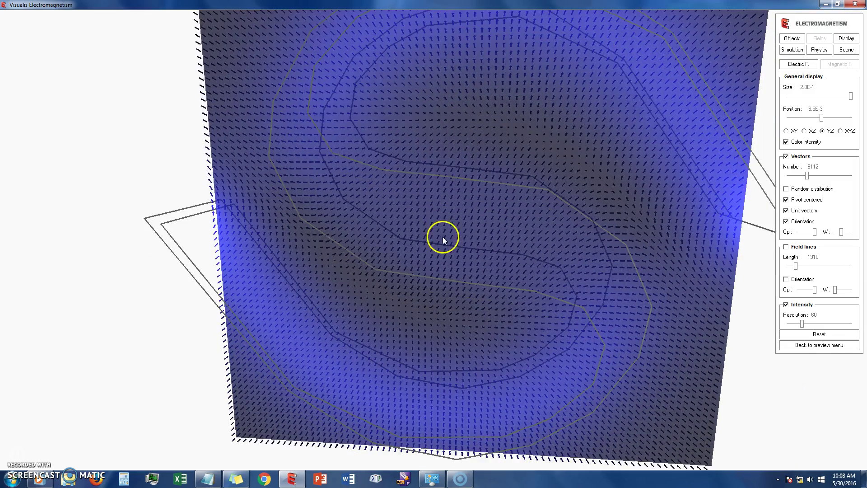
Inspect the YZ plane's vectors close up, from the central region between the curved wires out to the plane's edge.
right_click_drag(444, 237, 462, 15)
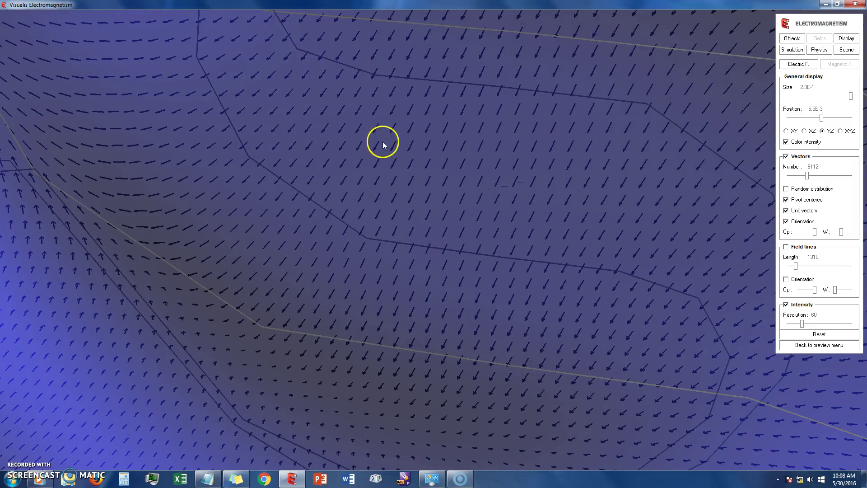
right_click_drag(407, 176, 428, 27)
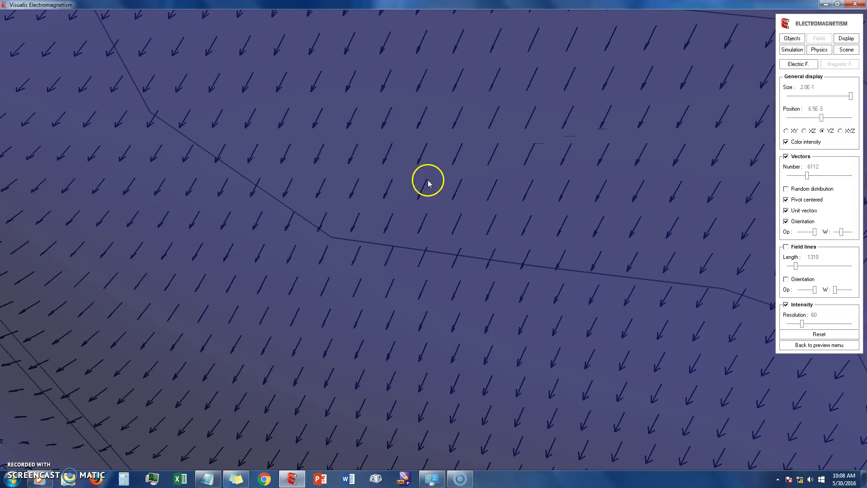
middle_click_drag(424, 86, 431, 285)
left_click_drag(484, 43, 503, 333)
left_click_drag(589, 56, 443, 366)
left_click_drag(492, 157, 480, 337)
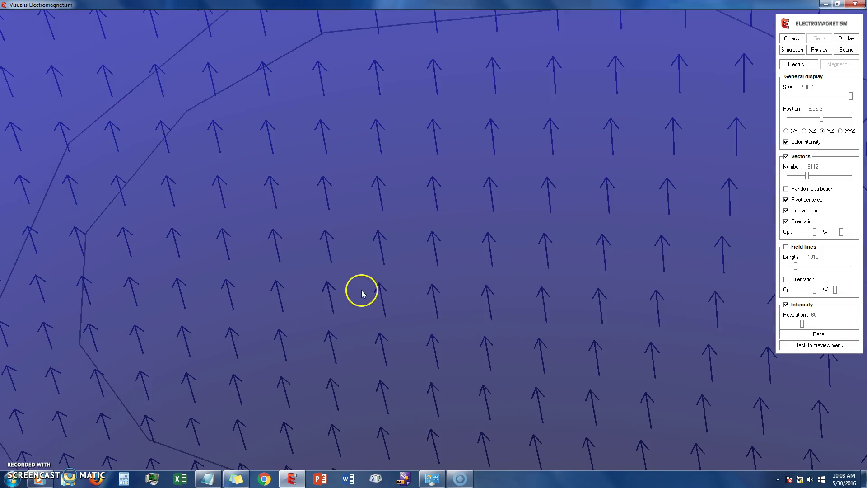
left_click_drag(360, 294, 531, 137)
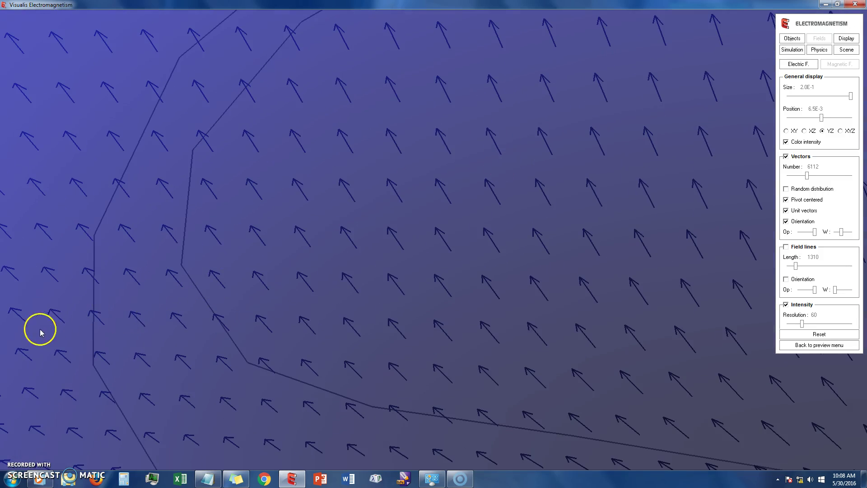
left_click_drag(40, 333, 480, 23)
left_click_drag(164, 329, 366, 133)
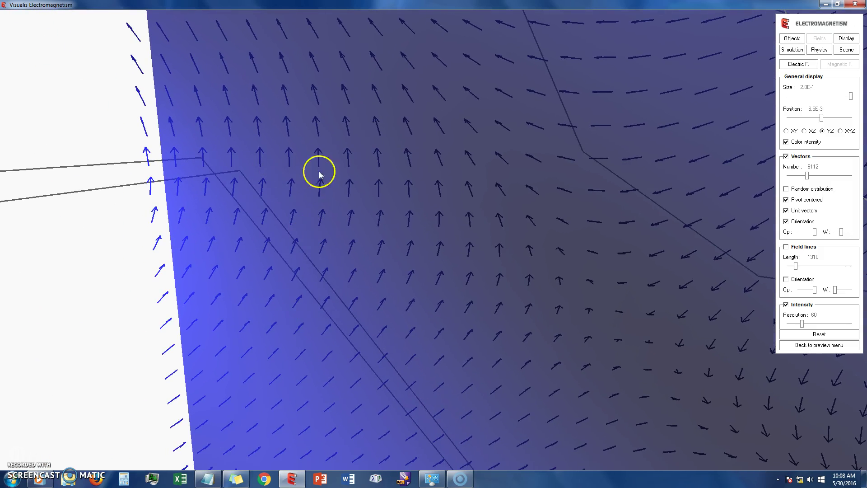
Examine the YZ plane's vectors across the curved coils, from close up to the full plane and edge-on.
left_click_drag(654, 134, 180, 180)
left_click_drag(617, 221, 284, 204)
left_click_drag(380, 174, 424, 443)
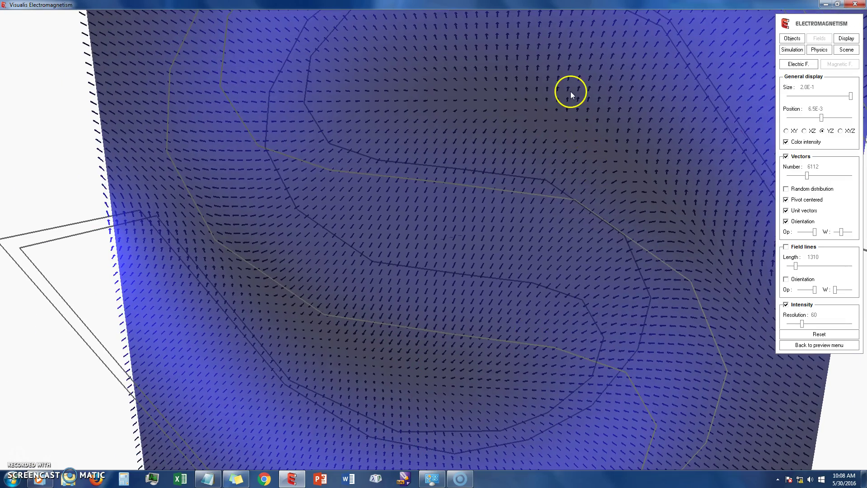
left_click_drag(571, 91, 578, 200)
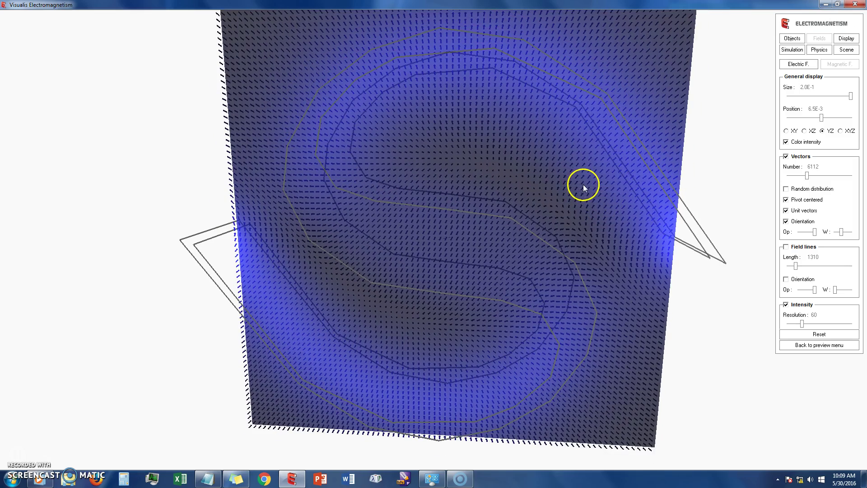
mouse_move(584, 184)
left_mouse_down()
mouse_move(552, 188)
mouse_move(576, 188)
left_mouse_up()
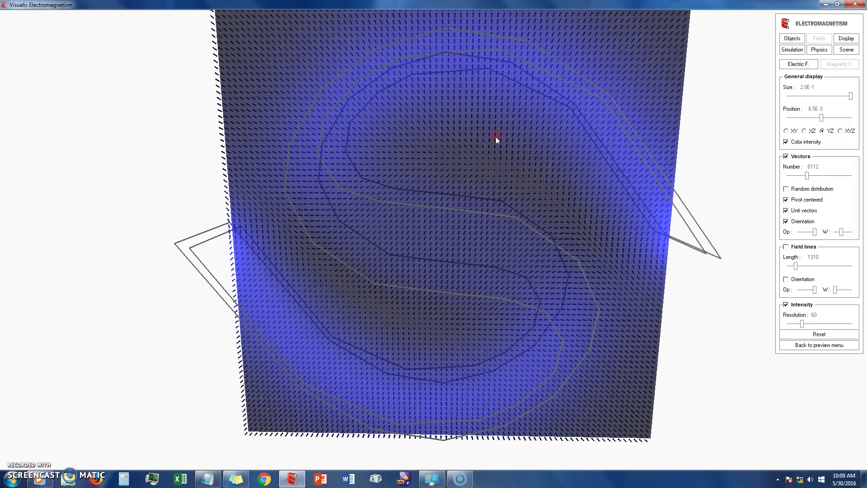
left_click_drag(495, 138, 602, 258)
Set the YZ field plane's position to 0.0 while viewing the coils from above.
right_click(555, 178)
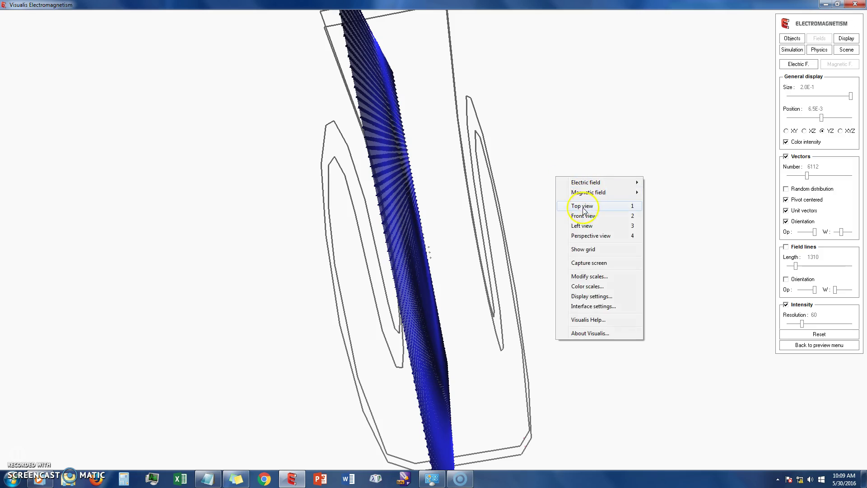
left_click(583, 206)
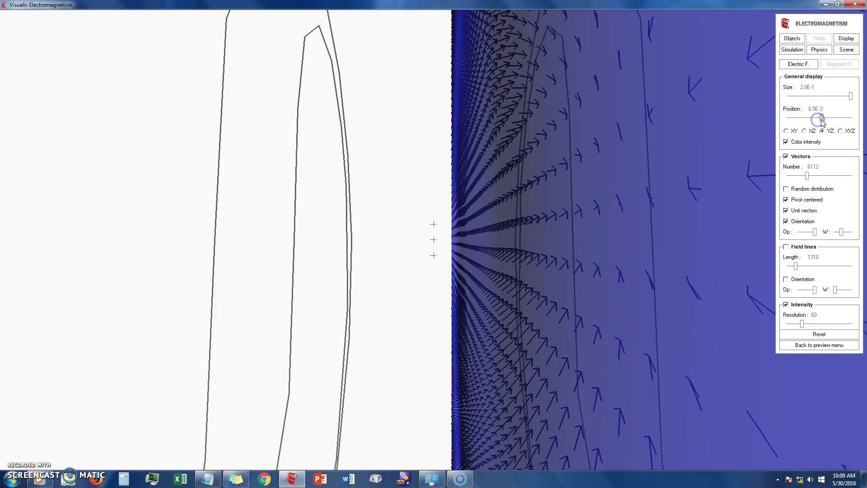
left_click_drag(847, 133, 820, 124)
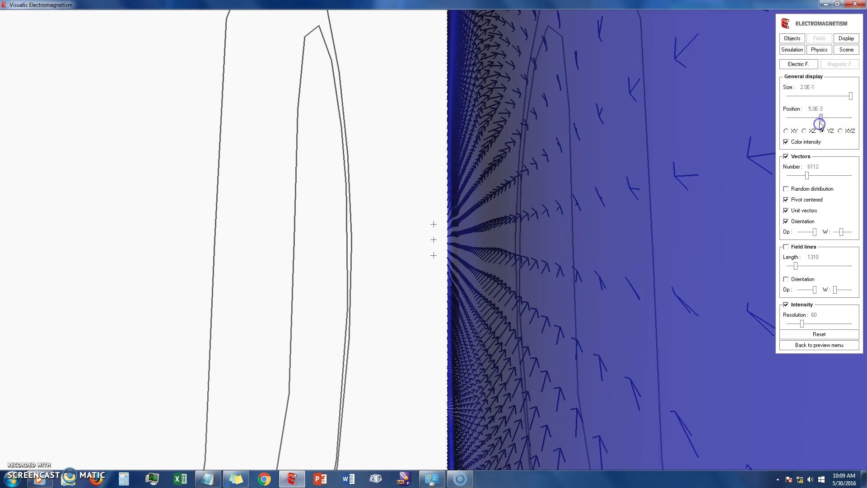
left_click(820, 121)
left_click_drag(818, 121, 823, 123)
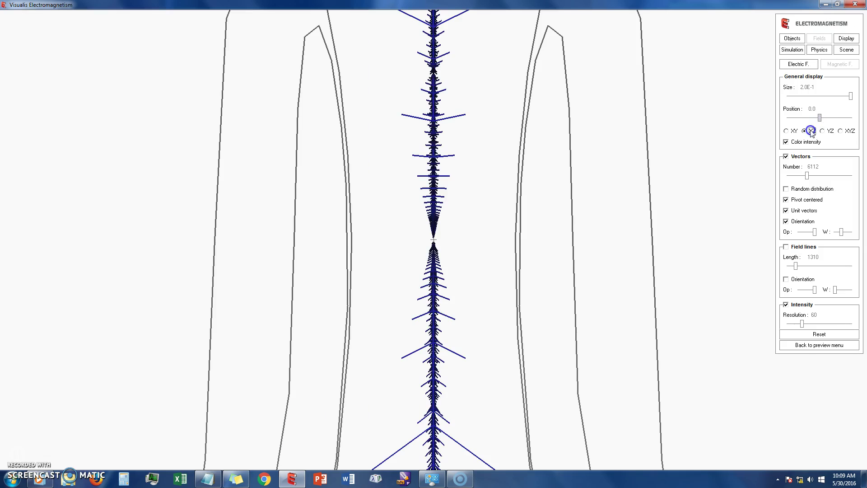
Switch the magnetic field display to the XY plane and inspect the vectors along the gap between the coils.
left_click(794, 131)
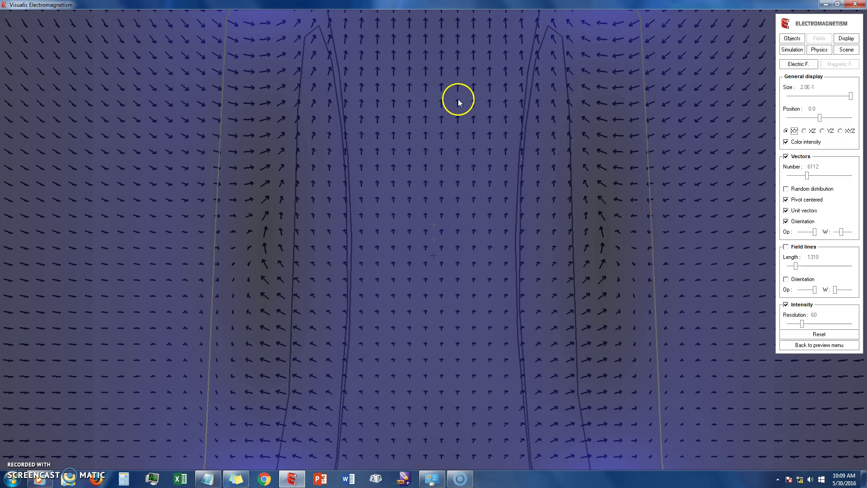
left_click_drag(462, 94, 474, 244)
scroll(473, 245, "up", 6)
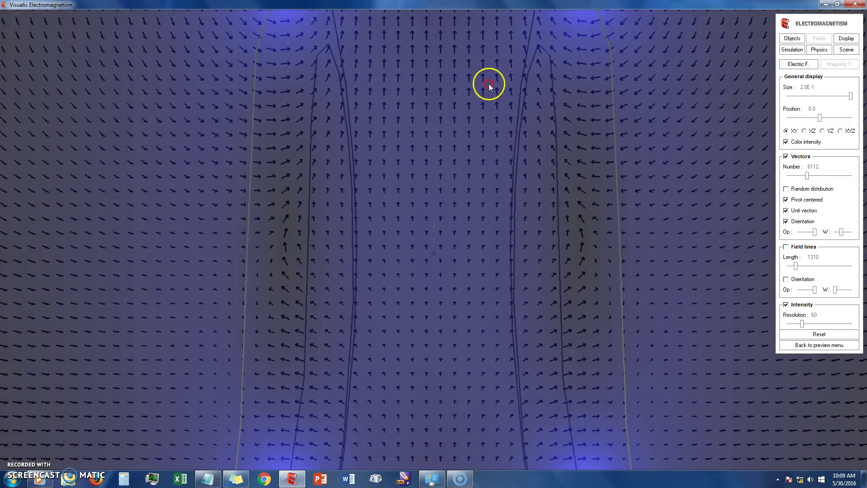
left_click_drag(493, 58, 493, 56)
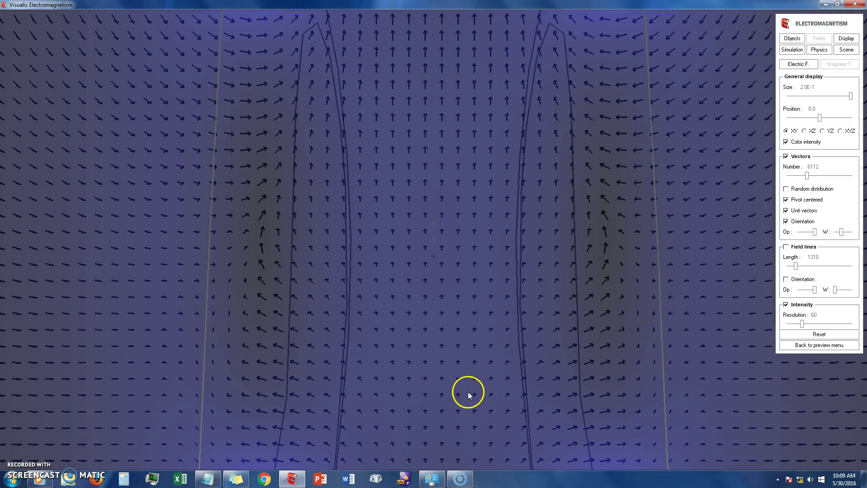
left_click_drag(478, 409, 473, 229)
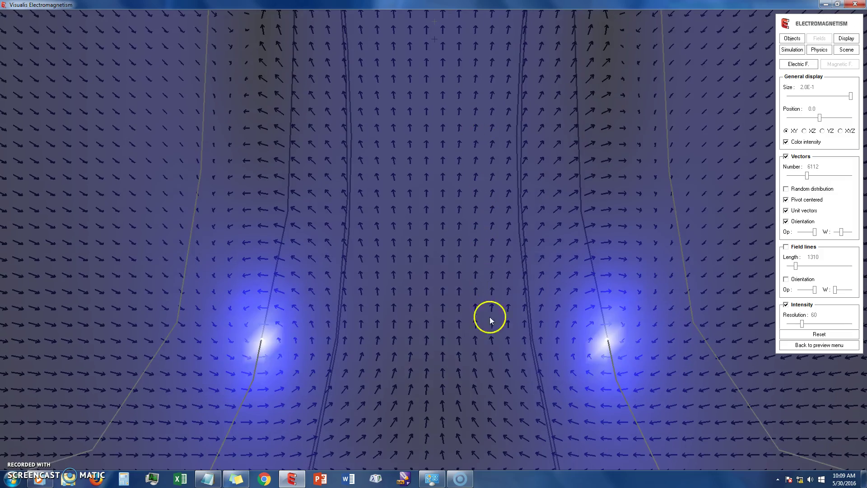
left_click_drag(487, 326, 484, 357)
left_click_drag(503, 144, 479, 350)
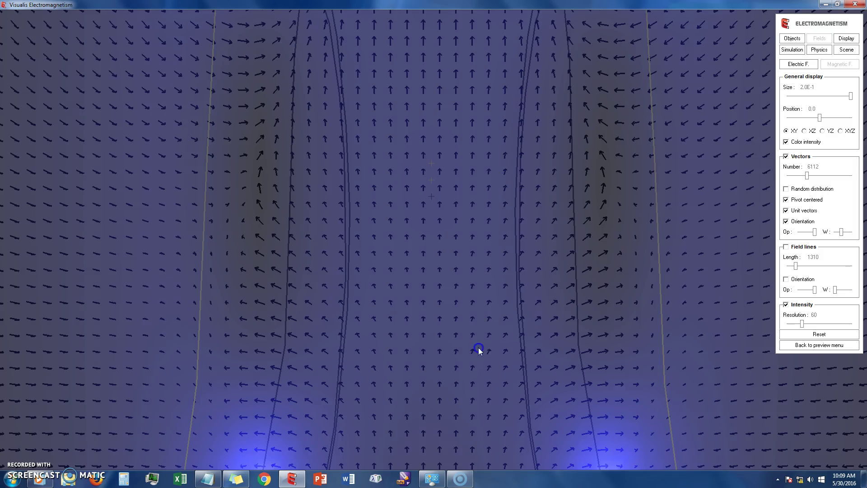
left_click_drag(454, 117, 449, 291)
Compare the XZ and YZ field planes from the left side, examining the YZ vectors around the S-shaped coils.
right_click(462, 114)
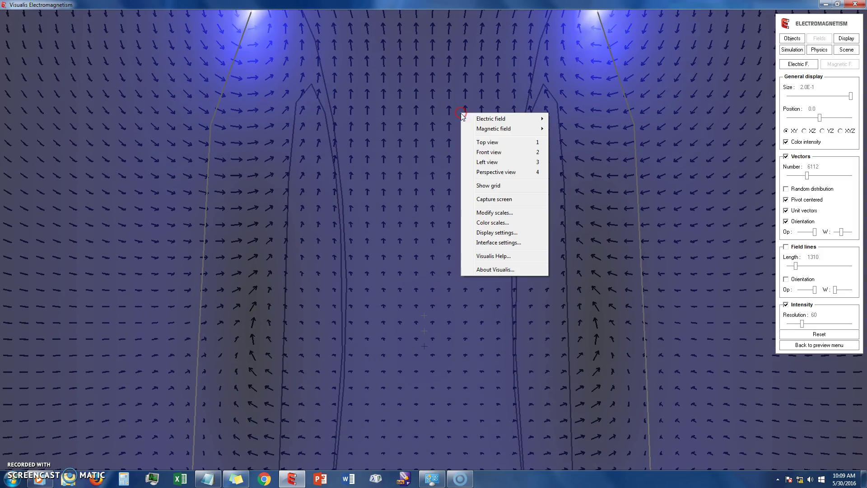
left_click(494, 162)
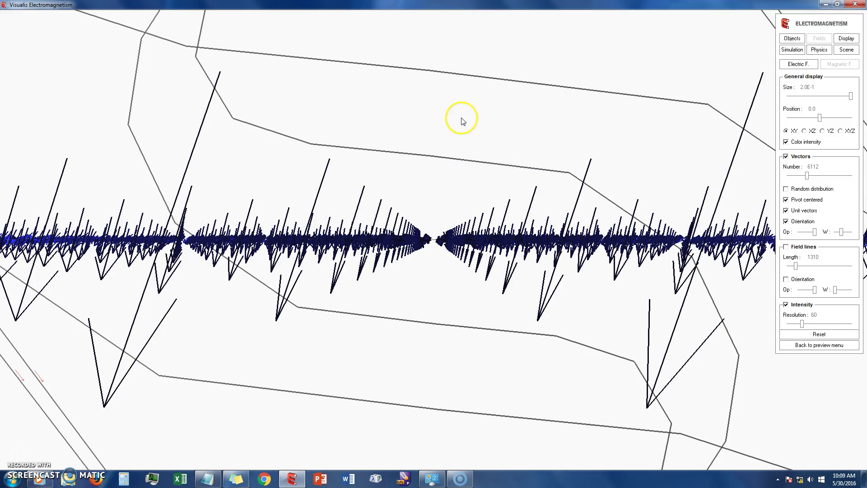
left_click_drag(461, 120, 512, 393)
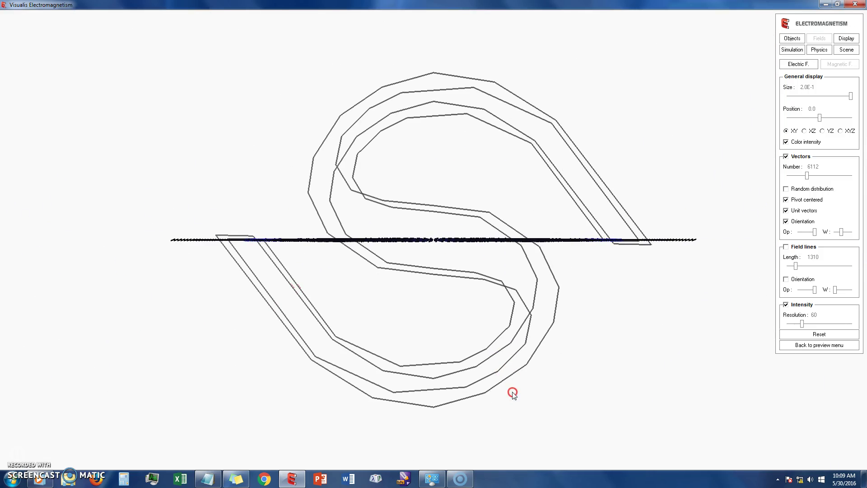
left_click(805, 132)
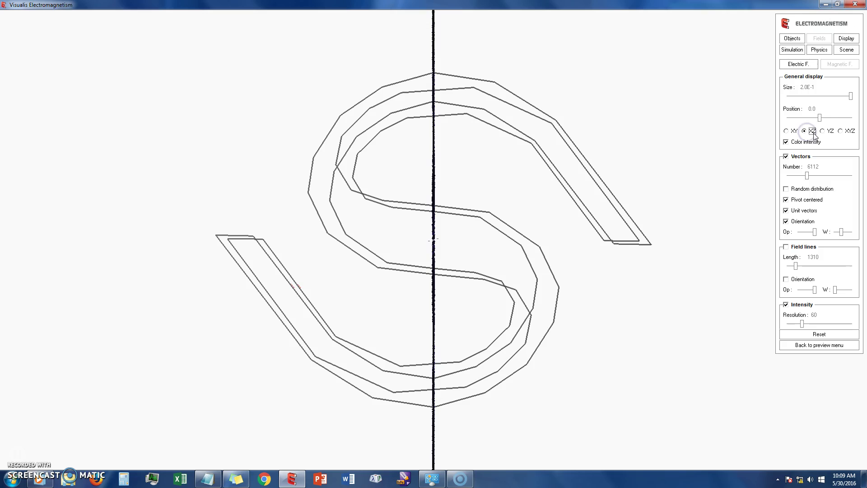
left_click(826, 132)
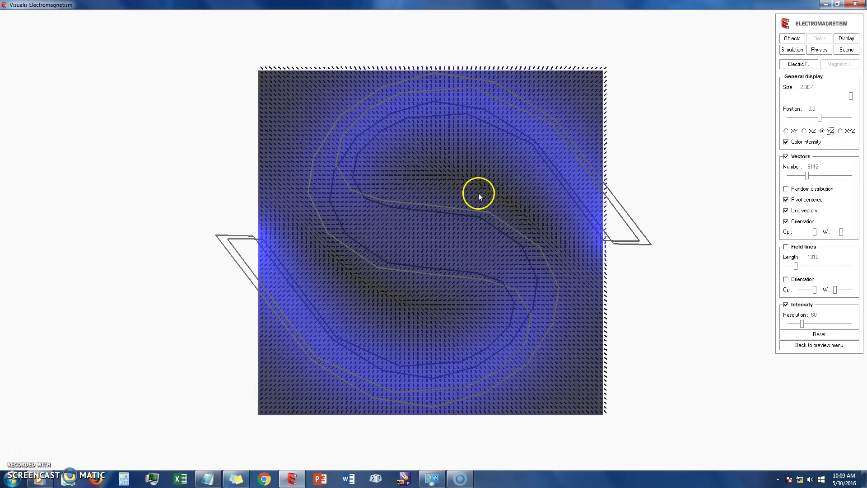
left_click(805, 131)
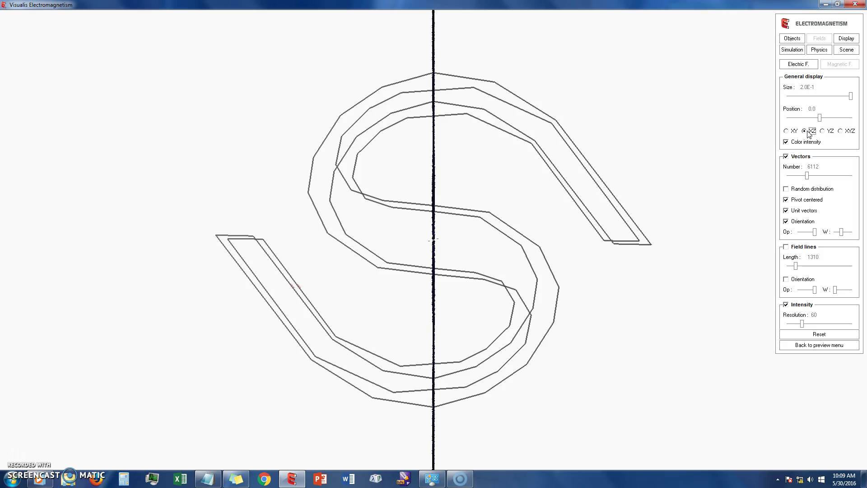
left_click(824, 132)
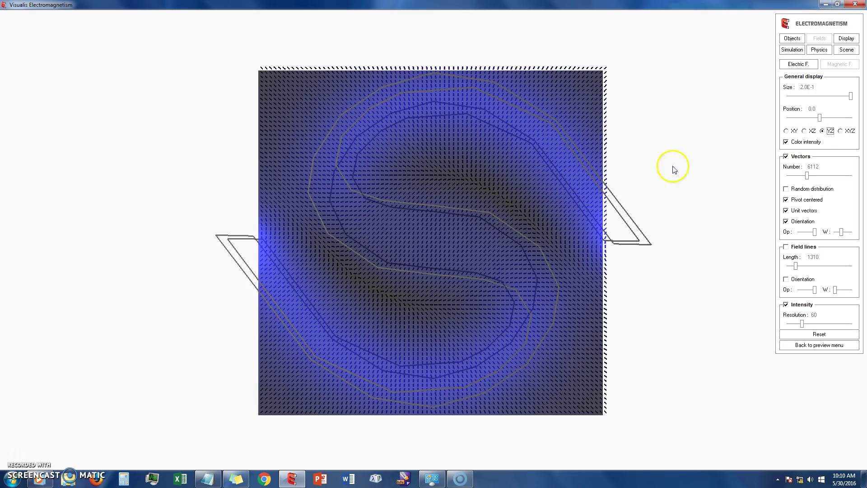
scroll(507, 169, "up", 5)
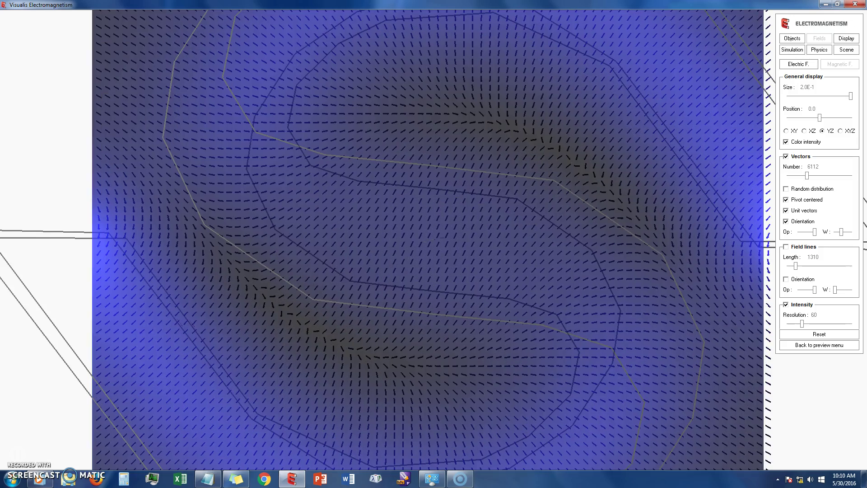
right_click_drag(509, 153, 544, 1)
Return the magnetic field display to the XY plane and view the vectors around the coils' upper ends from above.
left_click(795, 131)
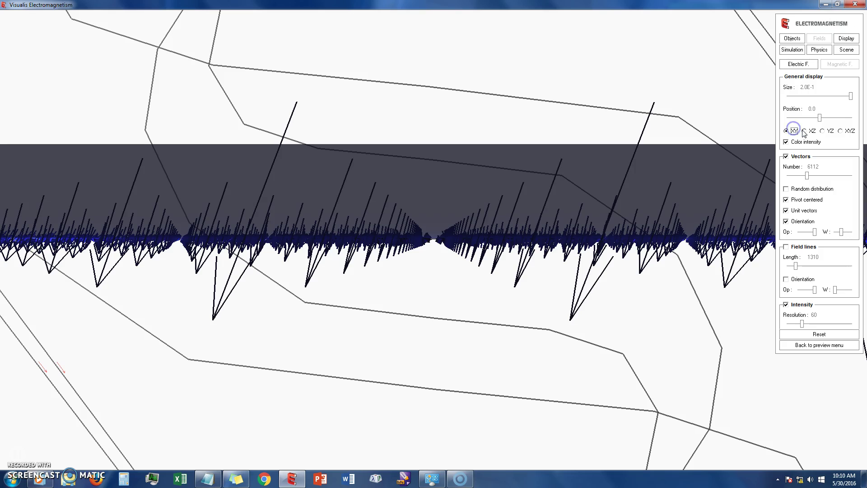
right_click_drag(492, 67, 531, 156)
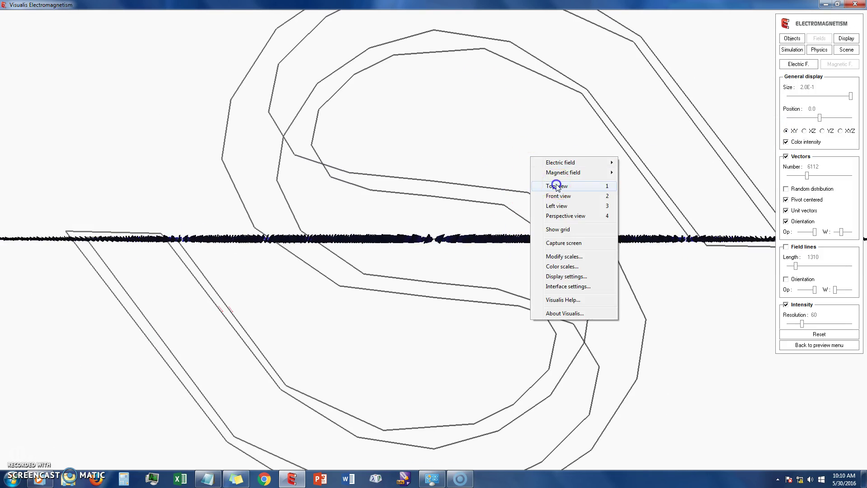
left_click(556, 184)
right_click_drag(443, 77, 462, 271)
right_click_drag(463, 113, 464, 117)
left_click_drag(464, 118, 448, 196)
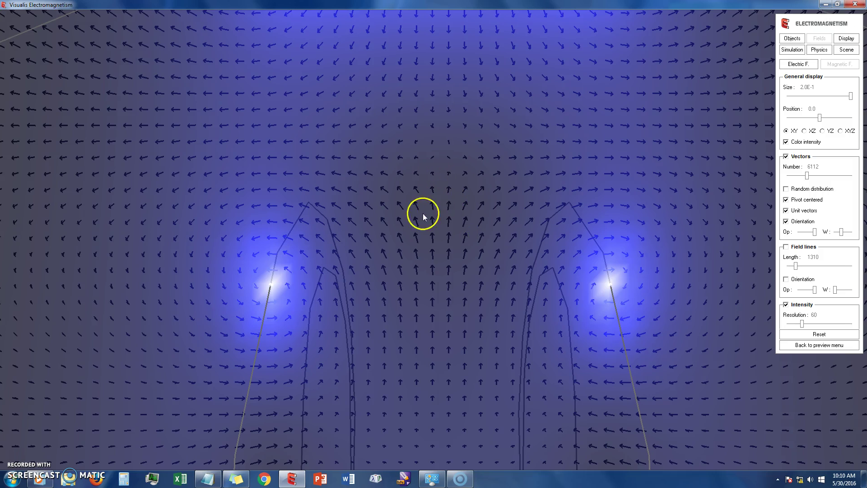
Measure the magnetic field intensity at a point midway between the coils, just beyond their upper ends.
right_click(441, 174)
mouse_move(477, 193)
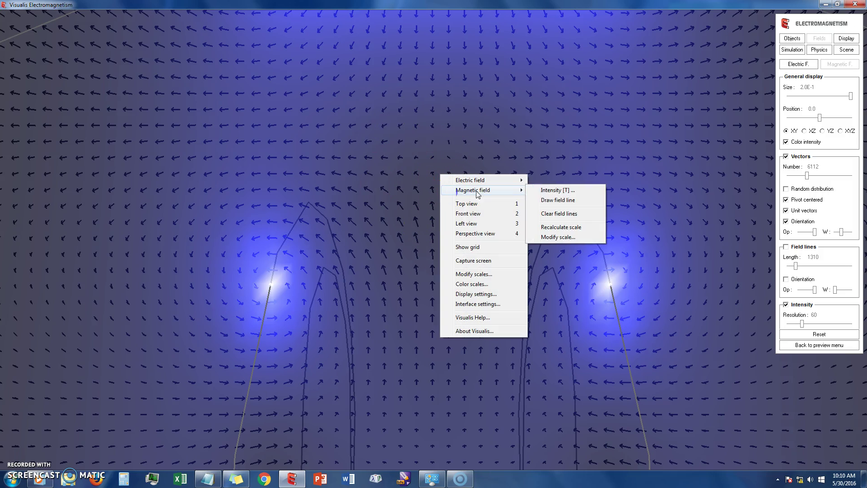
left_click(538, 190)
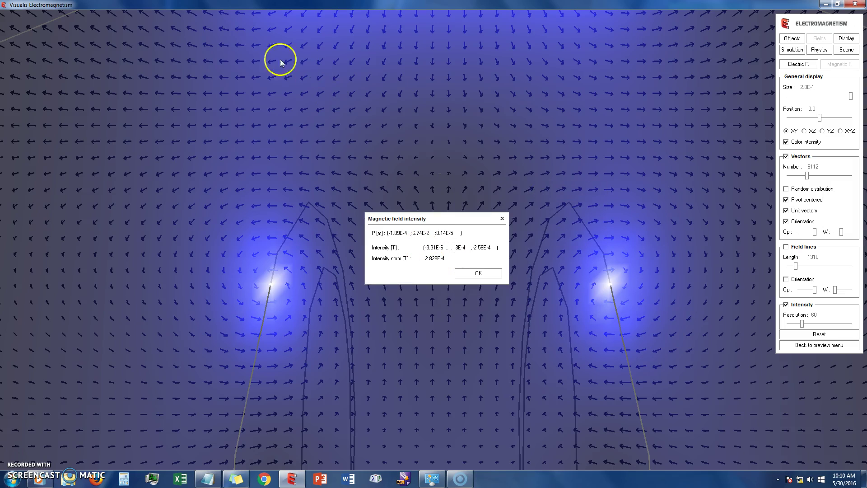
Show the working plan toolbar through the user interface settings, leaving the objects toolbar hidden.
left_click(852, 51)
left_click(847, 39)
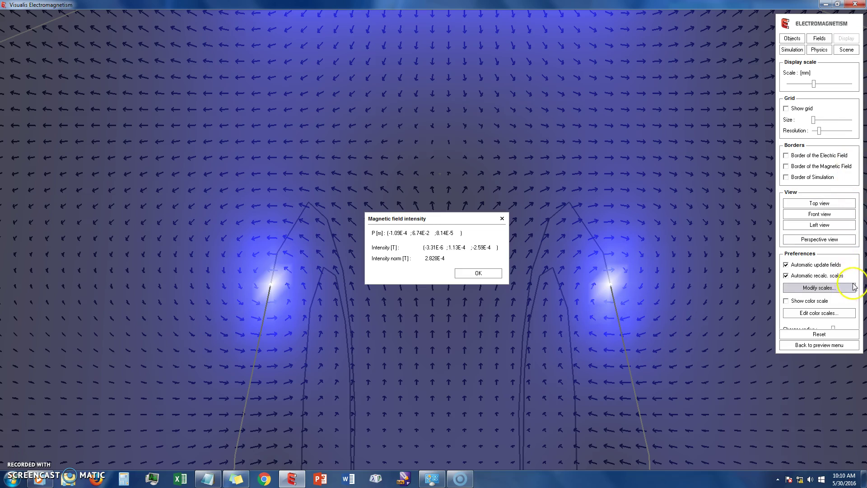
scroll(855, 189, "down", 3)
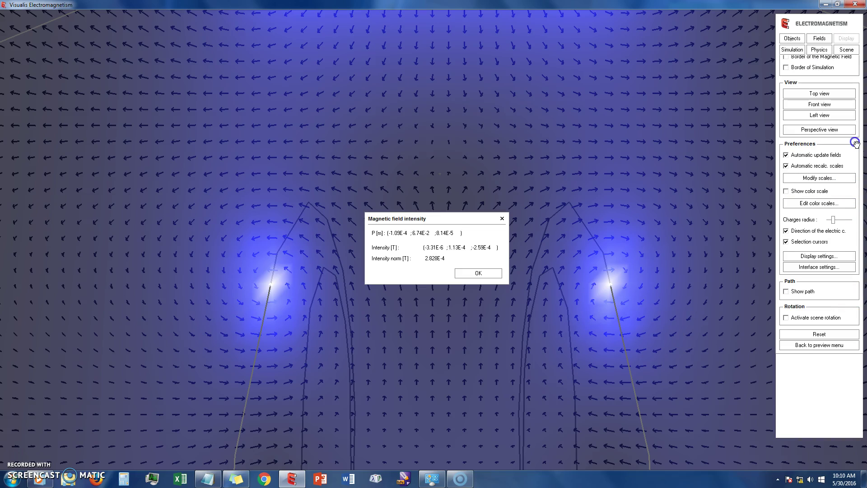
left_click(826, 266)
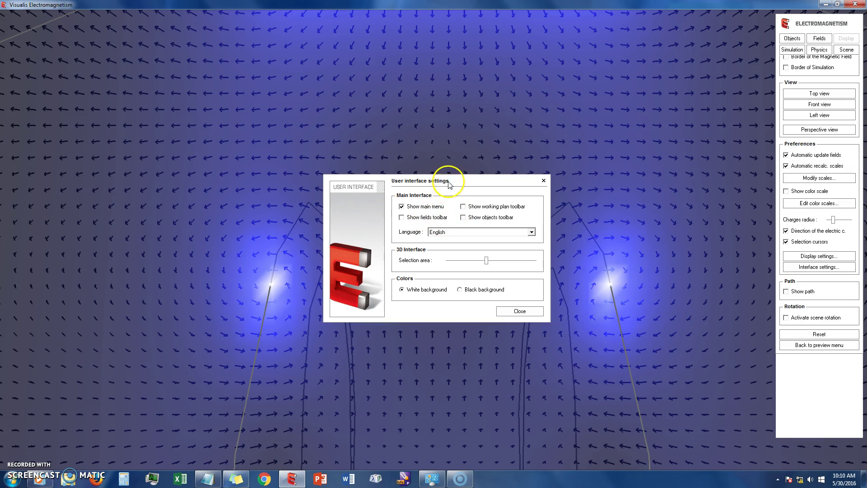
left_click(483, 219)
left_click(486, 206)
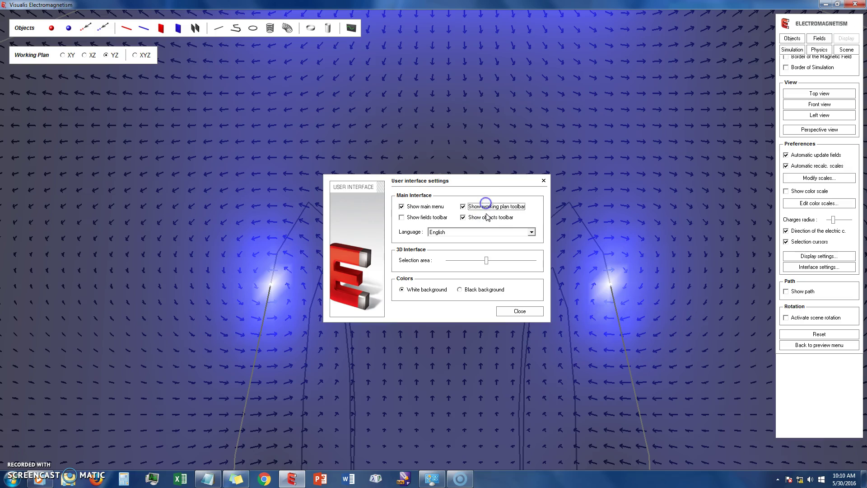
left_click(486, 219)
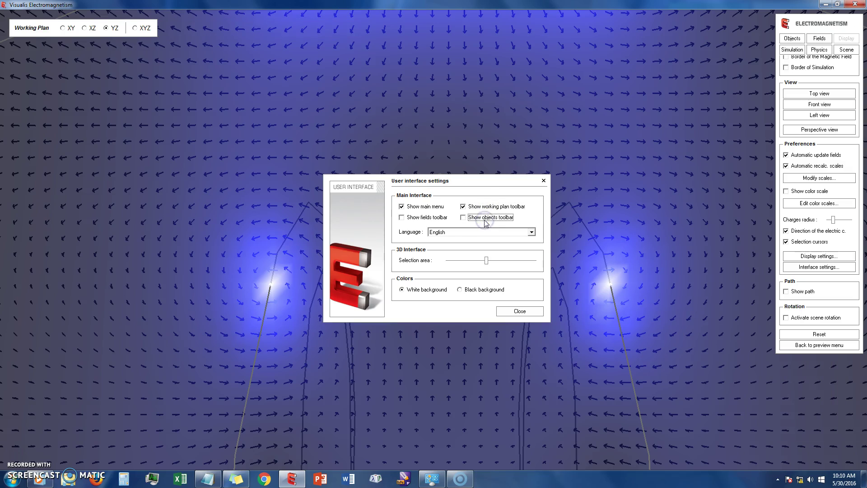
Try the interface in Français and return the language to English.
left_click(488, 232)
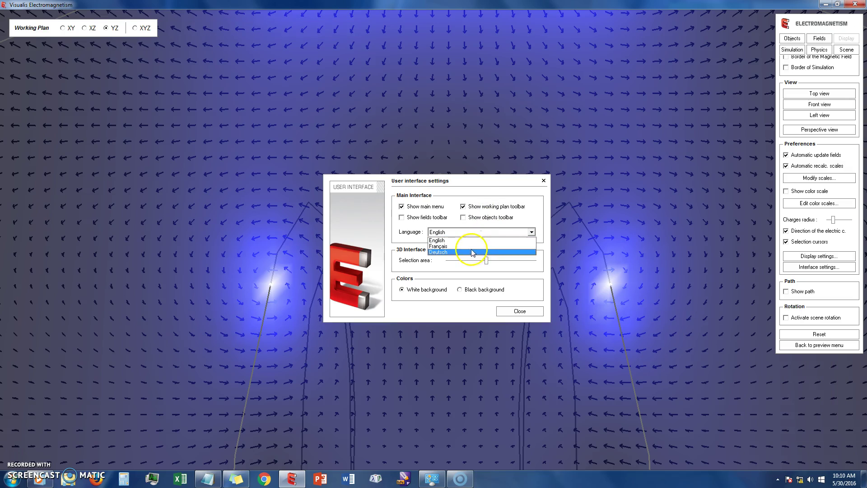
left_click(469, 252)
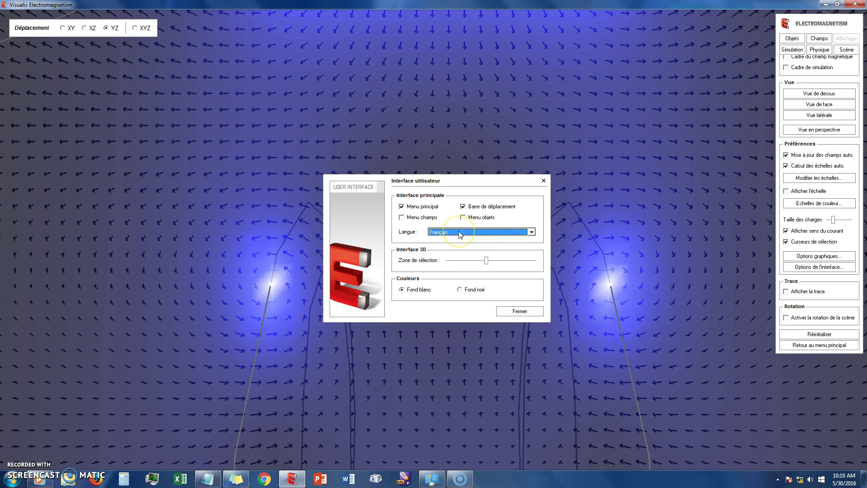
left_click(461, 233)
left_click(466, 241)
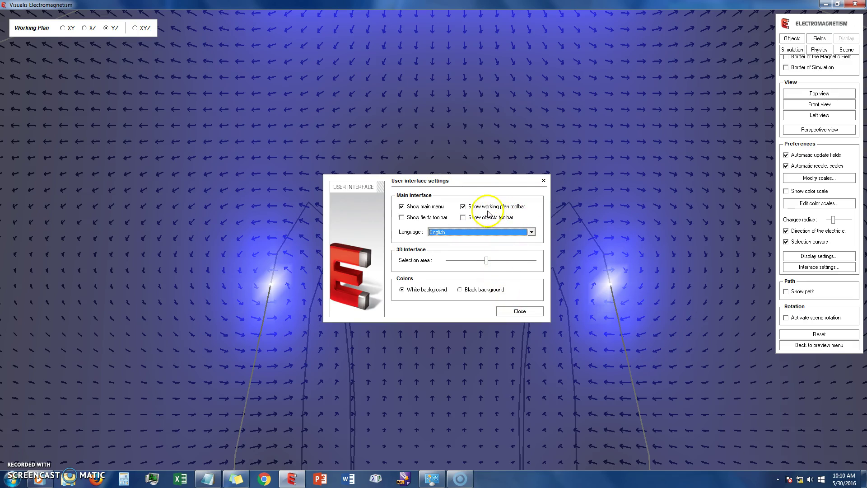
Close the user interface settings and move the field intensity window off the measured point, over the left coil.
left_click(515, 311)
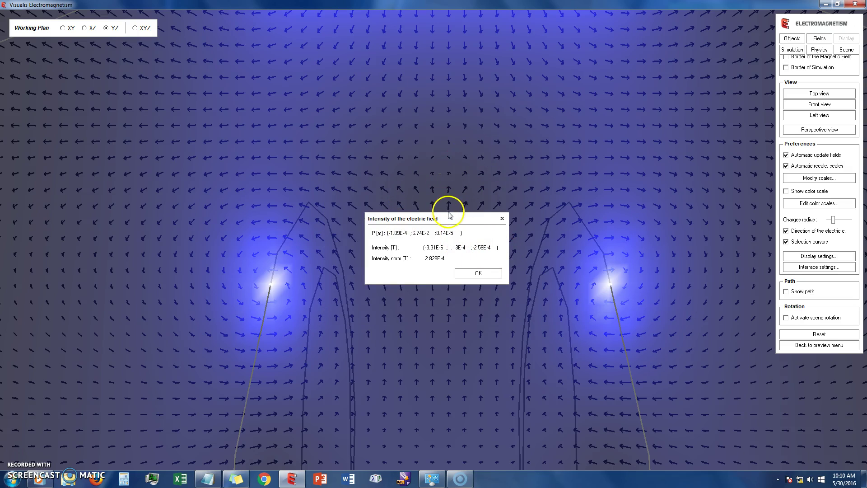
left_click_drag(449, 217, 320, 156)
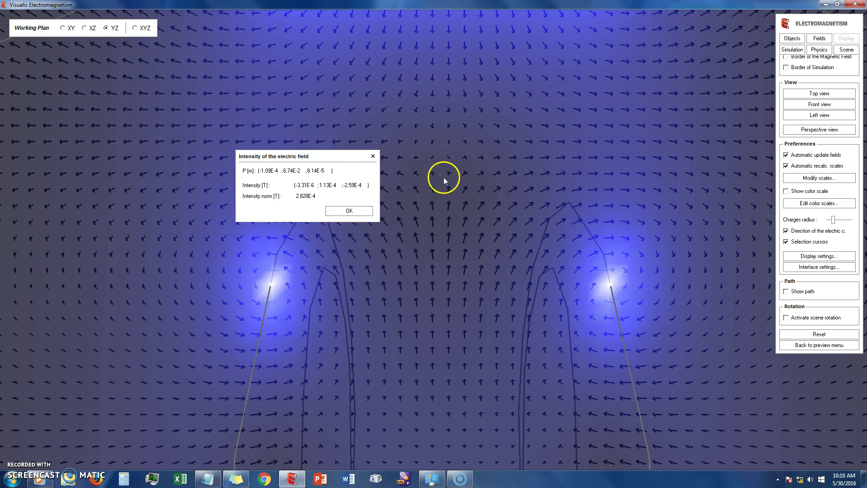
Enter Z 0 in the electric field intensity window and replace it with a magnetic field intensity measurement between the coils.
left_click_drag(444, 177, 454, 34)
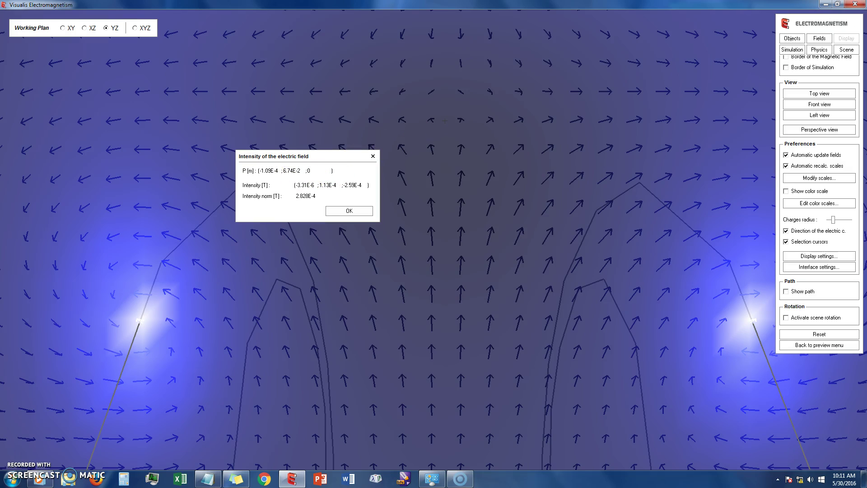
left_click(294, 169)
left_click(321, 96)
left_click_drag(491, 134, 378, 26)
left_click_drag(442, 51, 541, 188)
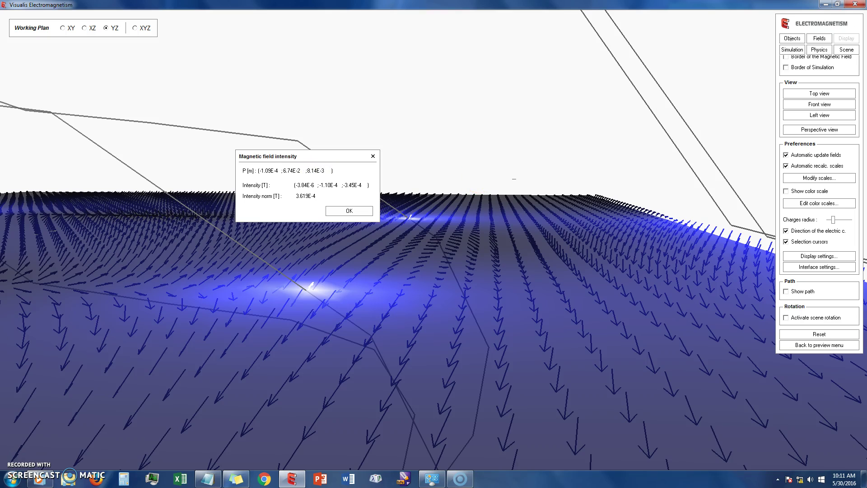
Set the Z coordinate of the measured point in the magnetic field intensity window to 0.
left_click_drag(519, 186, 500, 64)
right_click_drag(514, 82, 454, 123)
right_click_drag(528, 166, 529, 174)
left_click_drag(529, 175, 523, 99)
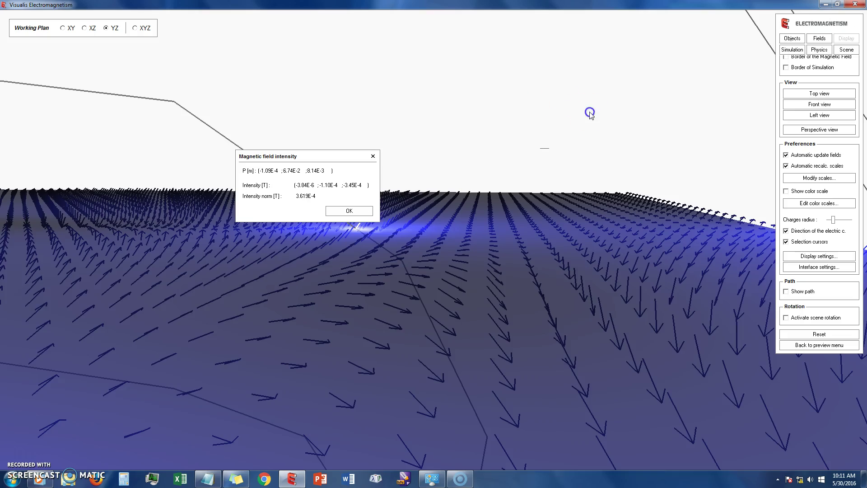
left_click_drag(590, 114, 517, 141)
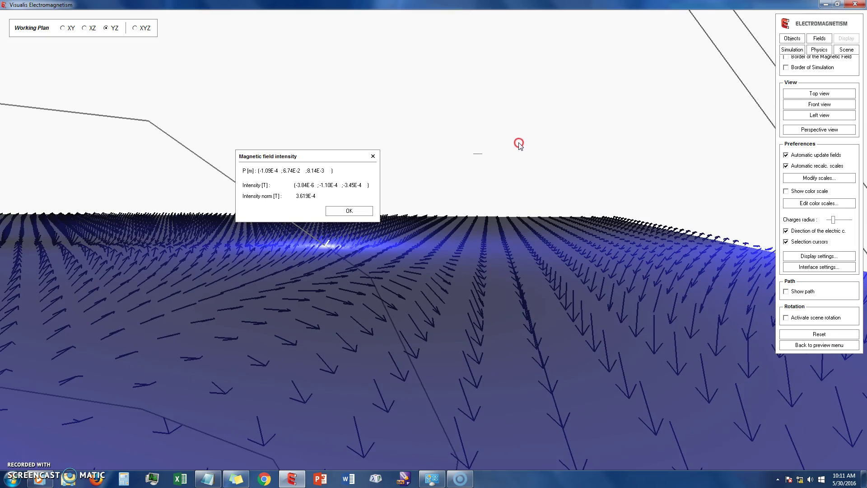
left_click(324, 171)
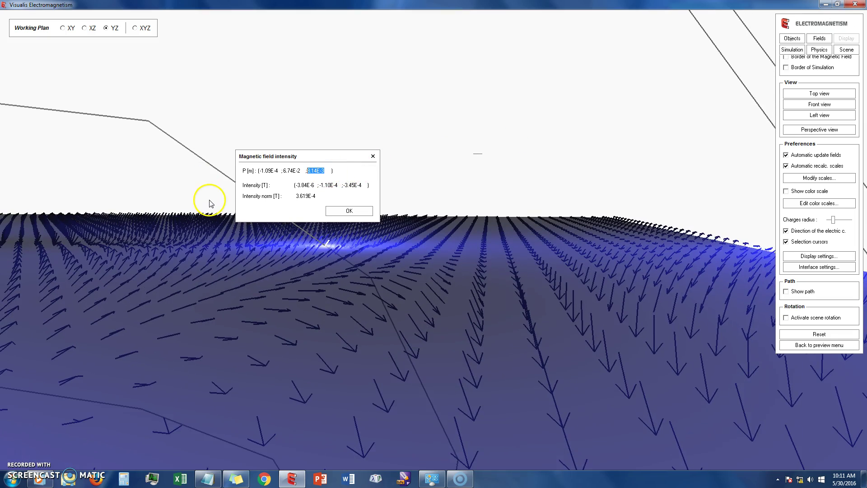
type("0")
key("Return")
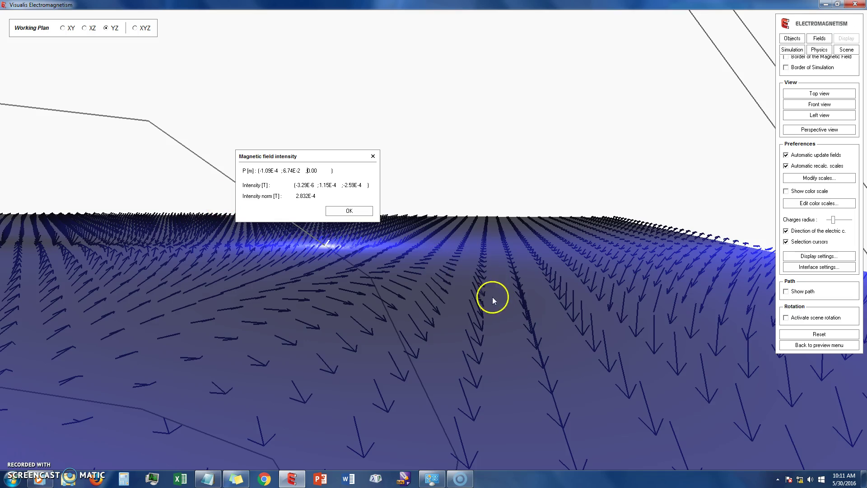
Compare the measured intensity components with the direction of the field arrows around the point between the coils.
left_click_drag(479, 296, 459, 187)
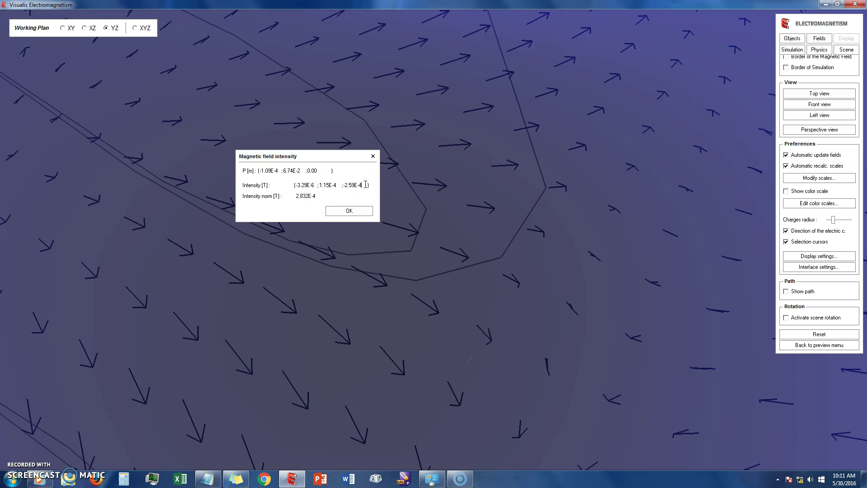
left_click_drag(365, 184, 320, 189)
right_click_drag(221, 322, 268, 286)
left_click_drag(267, 288, 271, 254)
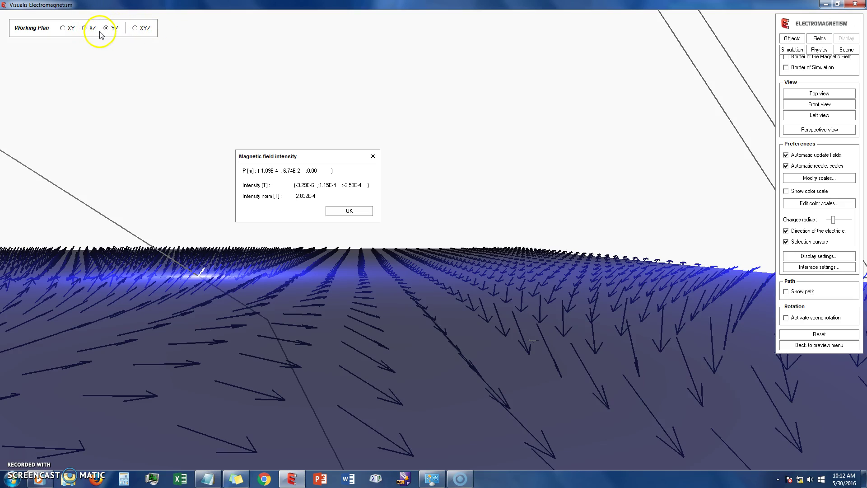
mouse_move(401, 97)
left_mouse_down()
mouse_move(374, 73)
mouse_move(413, 65)
mouse_move(364, 36)
mouse_move(404, 80)
left_mouse_up()
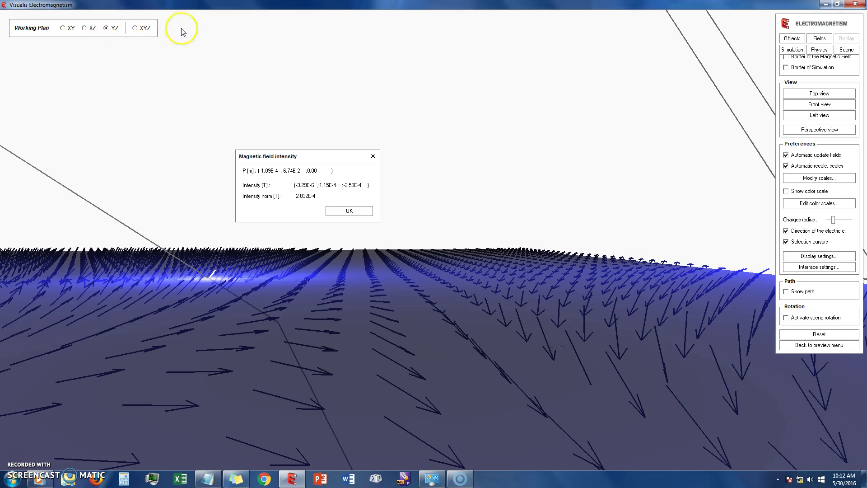
Try the XZ working plan and move the measured point across it.
left_click(90, 28)
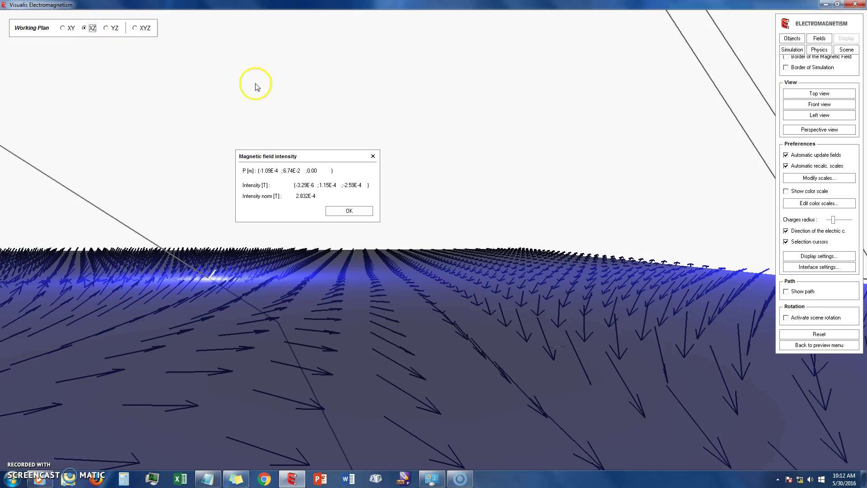
left_click_drag(560, 350, 538, 350)
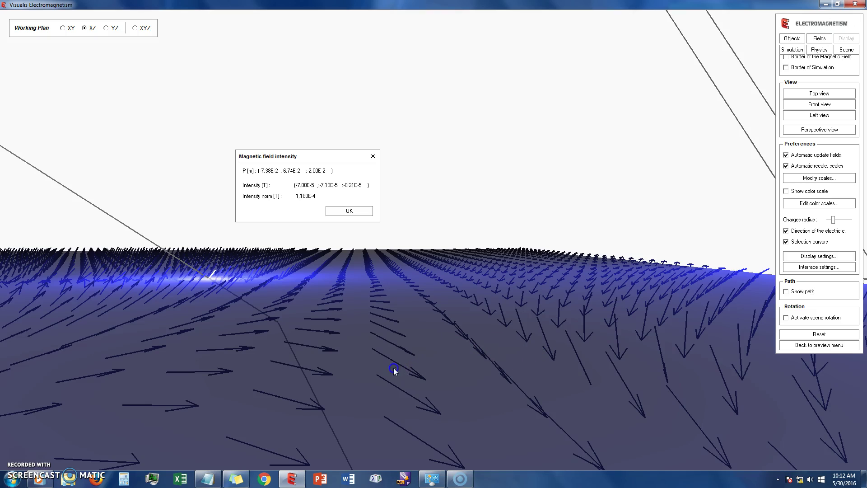
left_click_drag(394, 368, 484, 353)
Switch the working plan to XY and measure the magnetic field intensity between the coils with Z at 0.
left_click(330, 175)
double_click(325, 173)
right_click(538, 347)
left_click(593, 200)
left_click(641, 199)
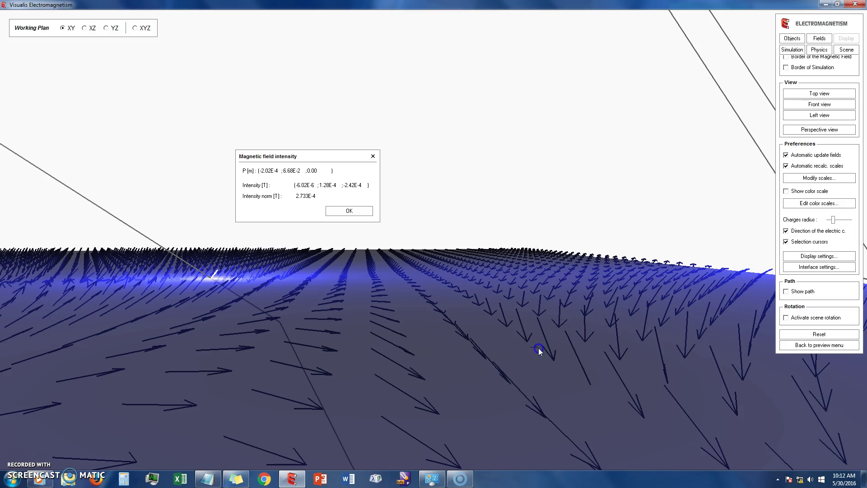
Move the measured point on the XY plane, shift the field intensity window aside and set the point's Y coordinate to 0.
left_click_drag(539, 348, 398, 393)
left_click_drag(373, 336, 206, 374)
right_click_drag(151, 340, 286, 473)
left_click_drag(409, 238, 402, 307)
left_click_drag(291, 155, 305, 113)
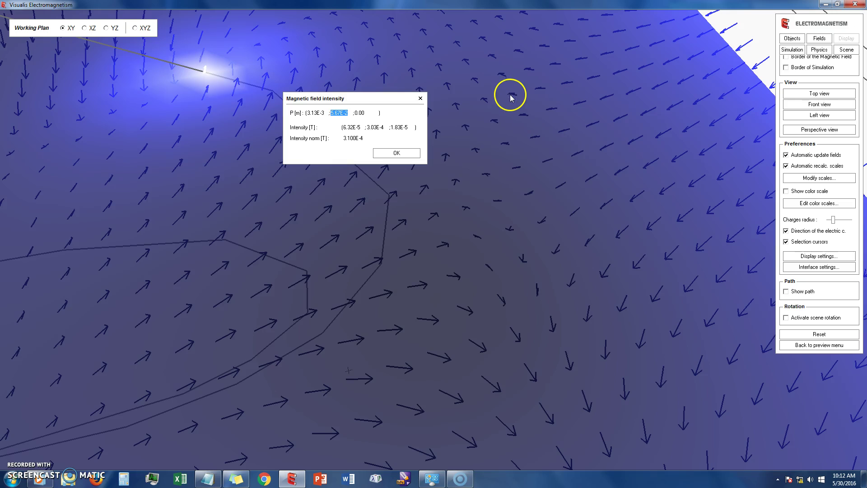
type("0")
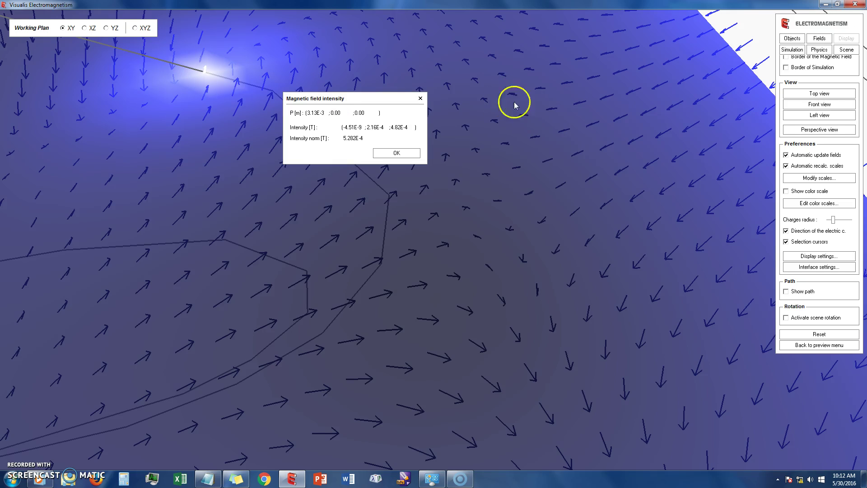
Set the measured point's Y coordinate to 1.00E-2 and its X coordinate to 0.
right_click_drag(30, 358, 588, 189)
left_click_drag(588, 192, 262, 229)
left_click_drag(169, 277, 236, 234)
left_click_drag(230, 281, 317, 235)
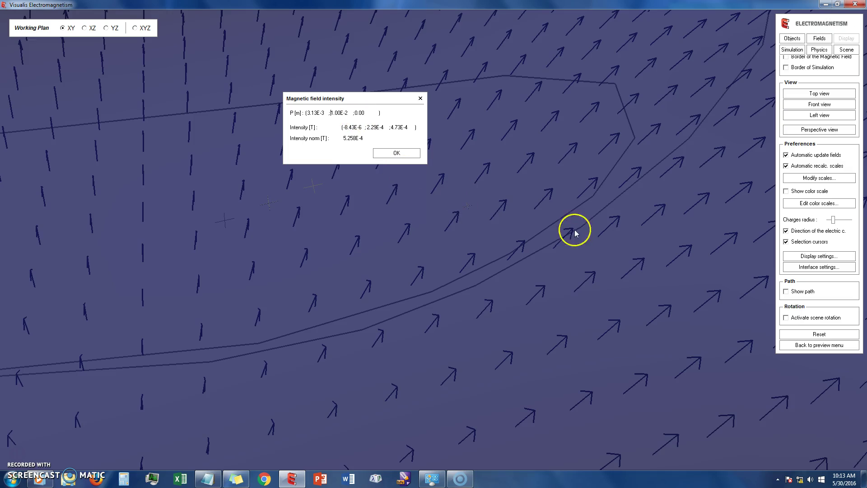
left_click_drag(575, 231, 449, 213)
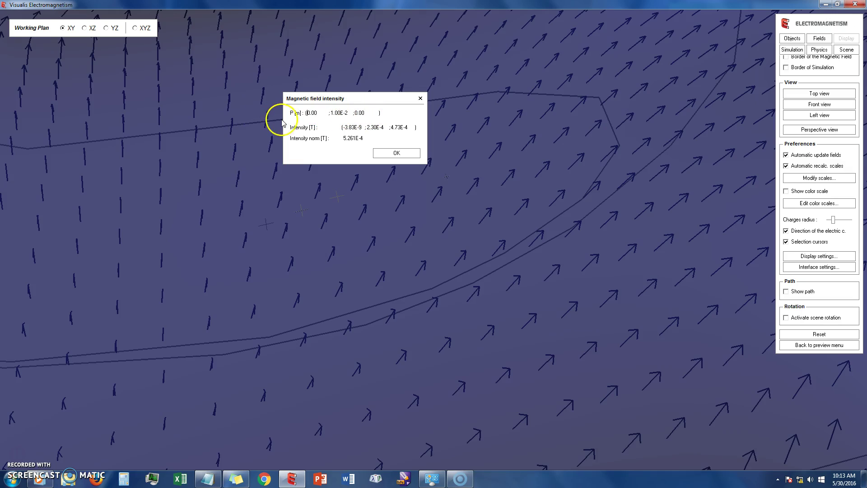
Compare the Z intensity component with the field arrows near the measured point from a low viewing angle.
left_click_drag(548, 172, 516, 136)
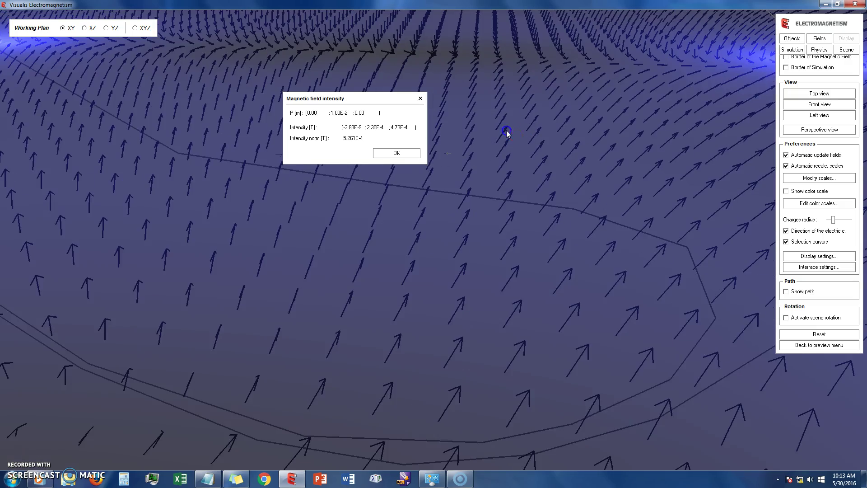
right_click_drag(507, 130, 527, 105)
left_click_drag(526, 106, 542, 141)
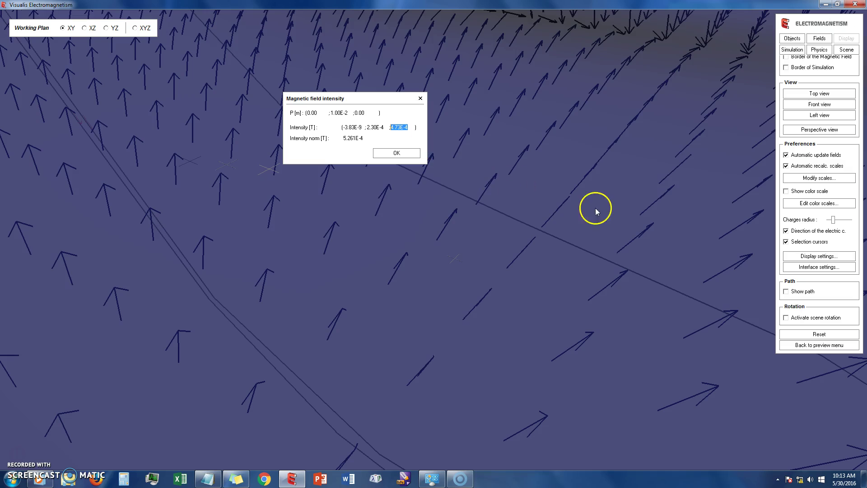
left_click_drag(532, 333, 568, 310)
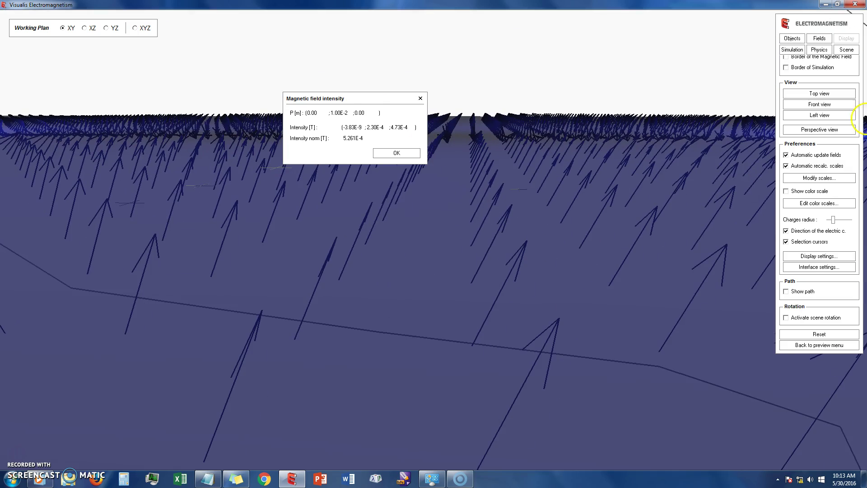
Switch the displayed magnetic field to the YZ plane in the field settings.
left_click(814, 35)
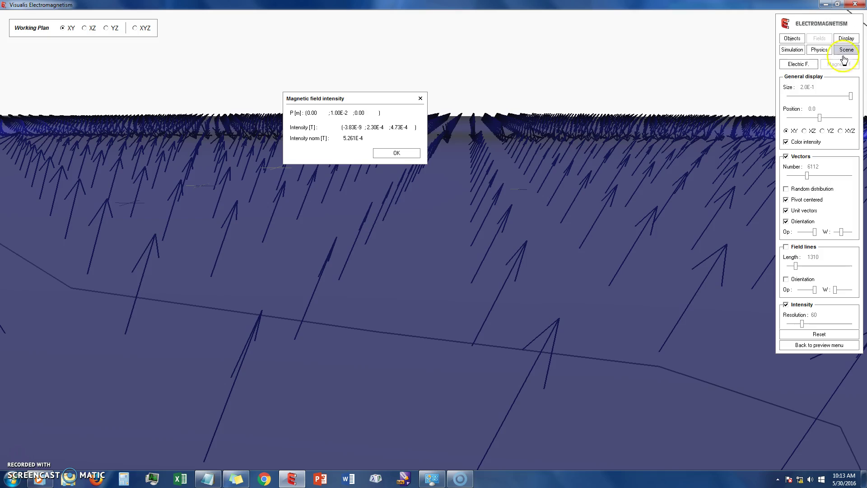
left_click(812, 130)
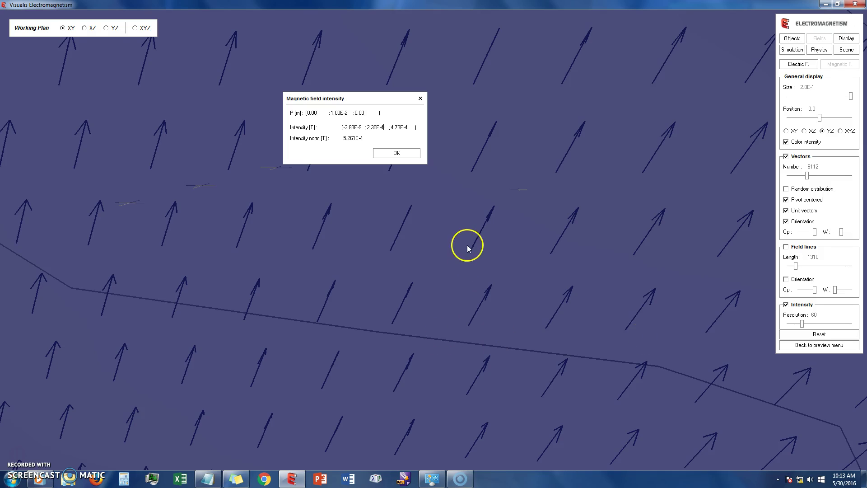
right_click_drag(527, 153, 626, 483)
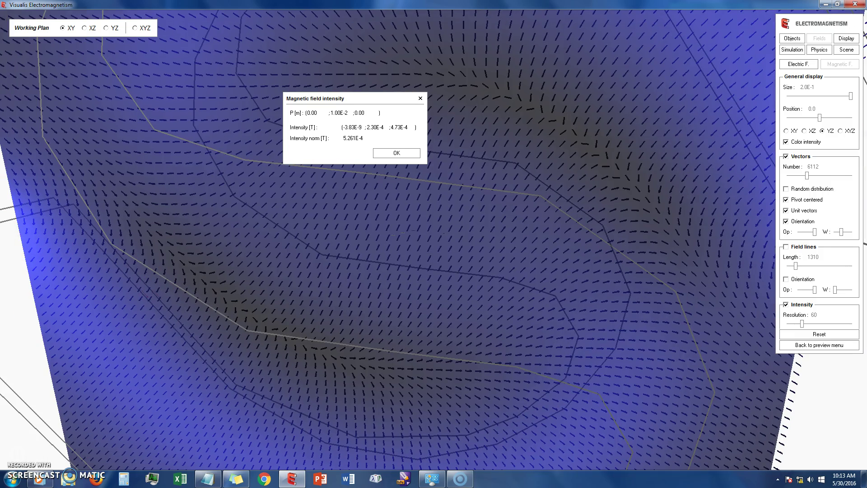
Lower the field intensity resolution to 20 and turn off the intensity shading so only the vectors remain.
scroll(861, 257, "down", 3)
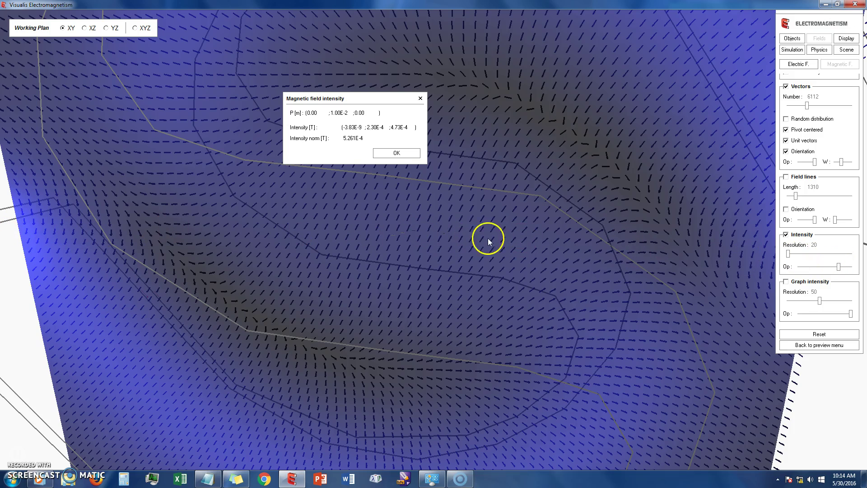
right_click_drag(449, 232, 504, 0)
left_click(493, 183)
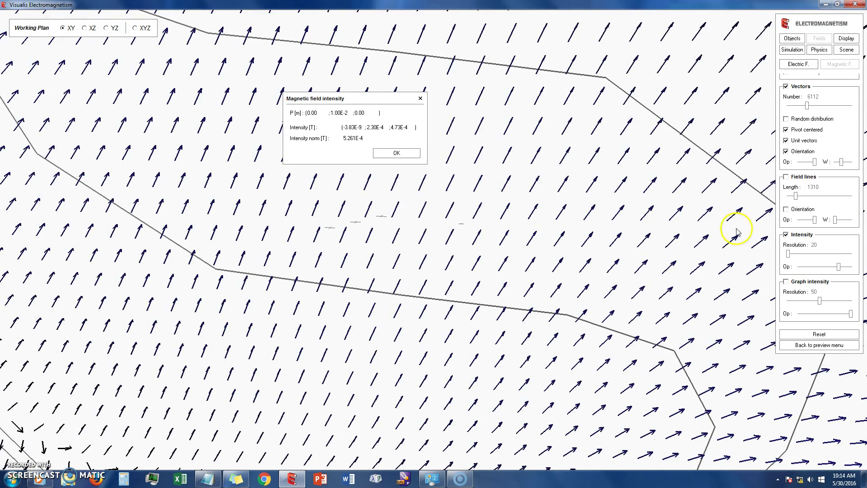
left_click(802, 235)
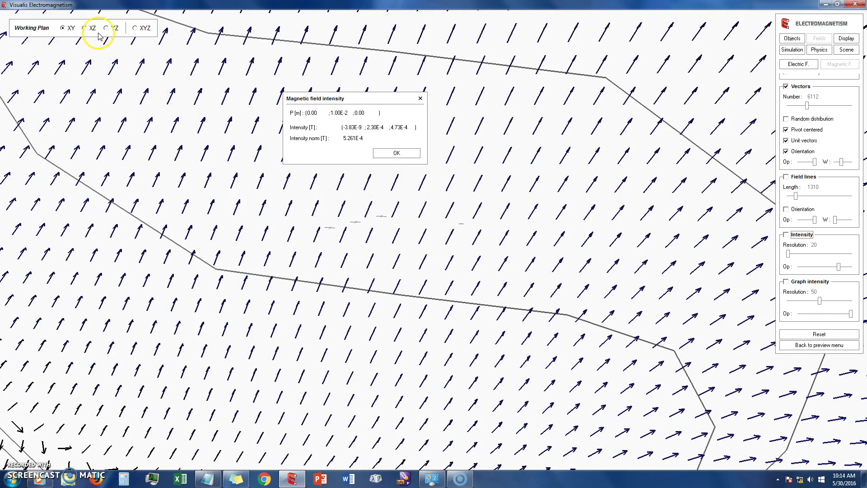
Set the working plan to YZ and measure the magnetic field intensity at several points between the coils.
left_click(113, 28)
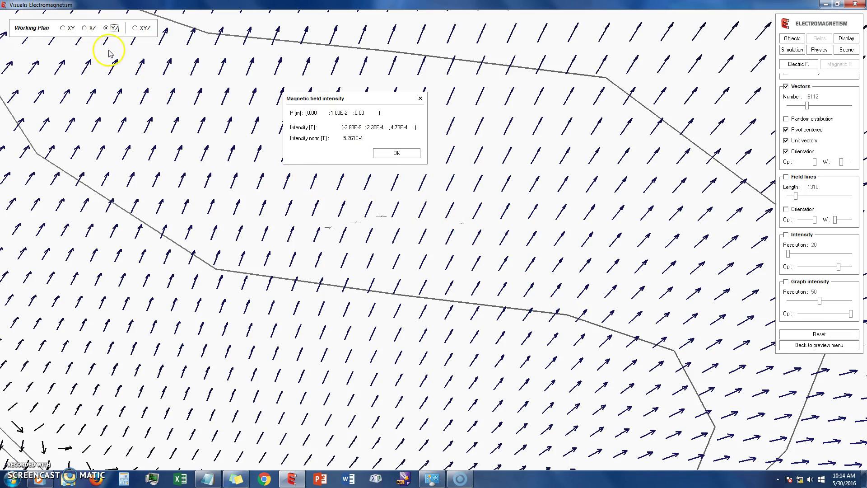
left_click(90, 28)
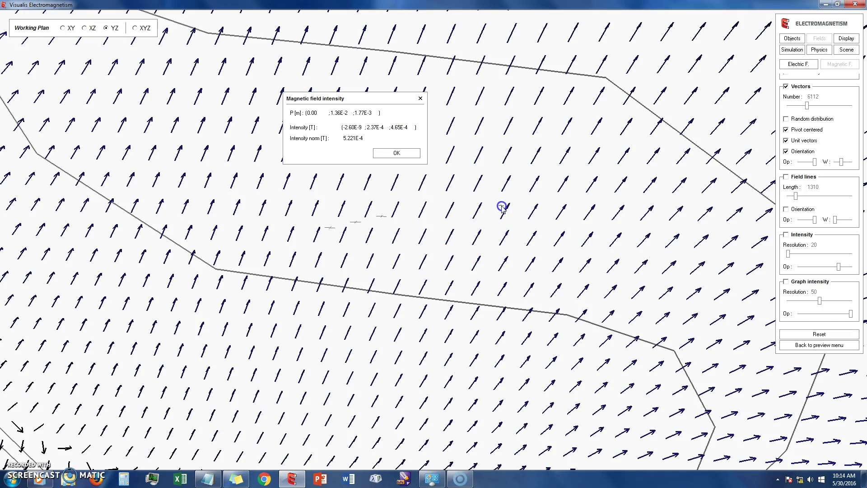
left_click(557, 164)
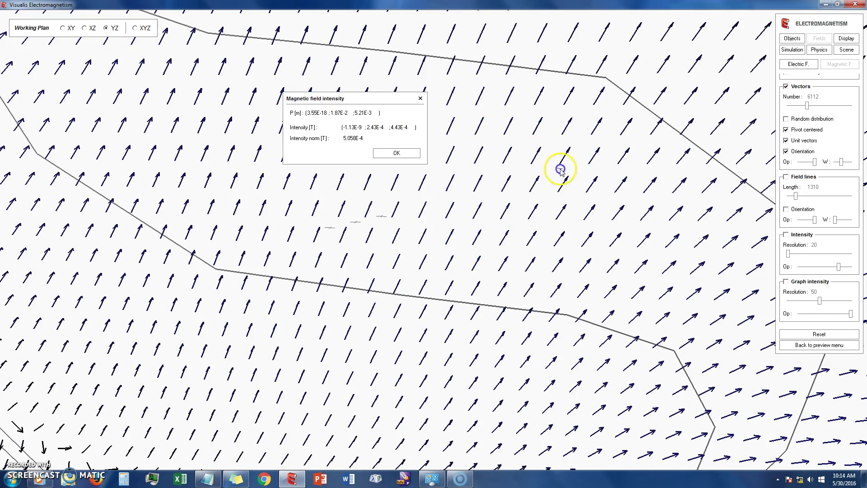
left_click(561, 147)
left_click(397, 230)
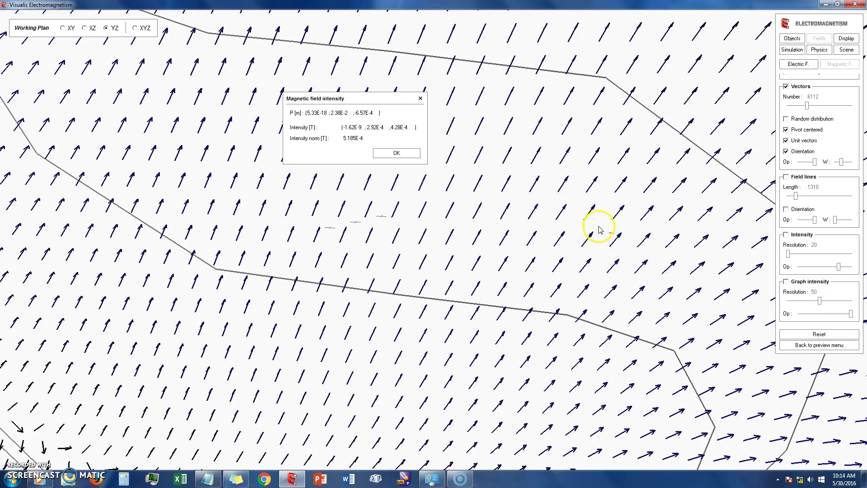
left_click_drag(609, 234, 281, 229)
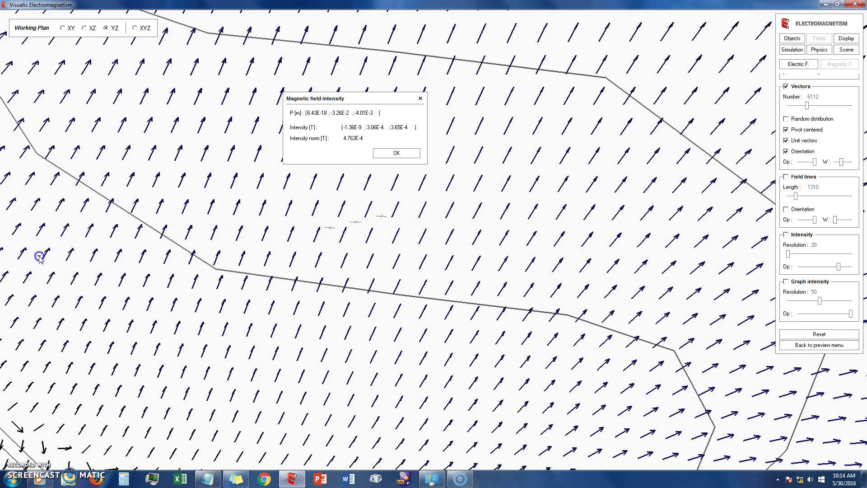
left_click_drag(39, 257, 364, 254)
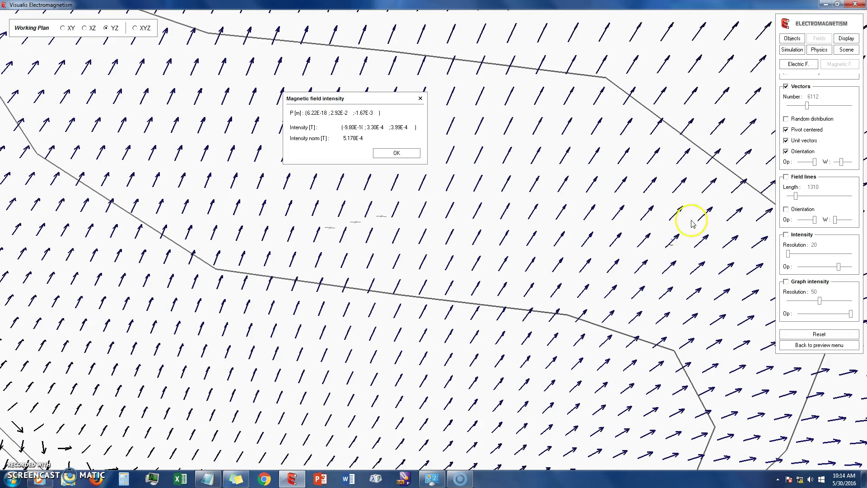
Measure the magnetic field intensity out toward the coils' edge and back at a point between them on the YZ plane.
right_click_drag(736, 109, 362, 92)
middle_click_drag(362, 92, 213, 131)
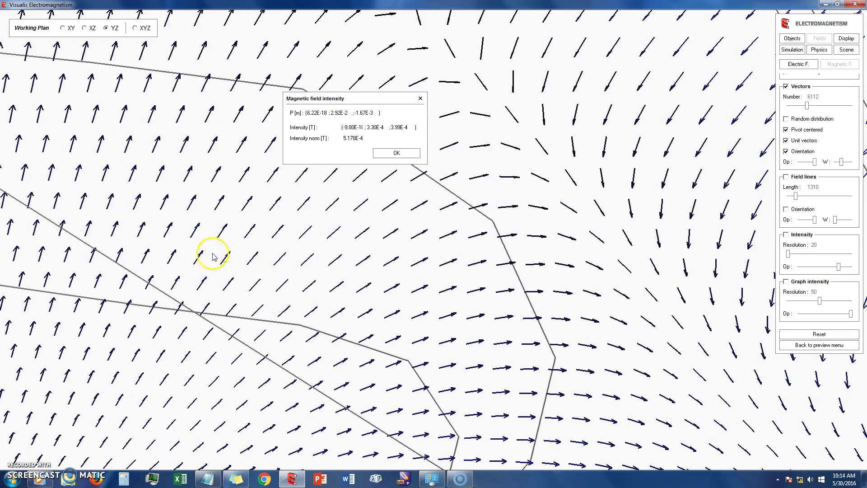
left_click_drag(222, 262, 441, 240)
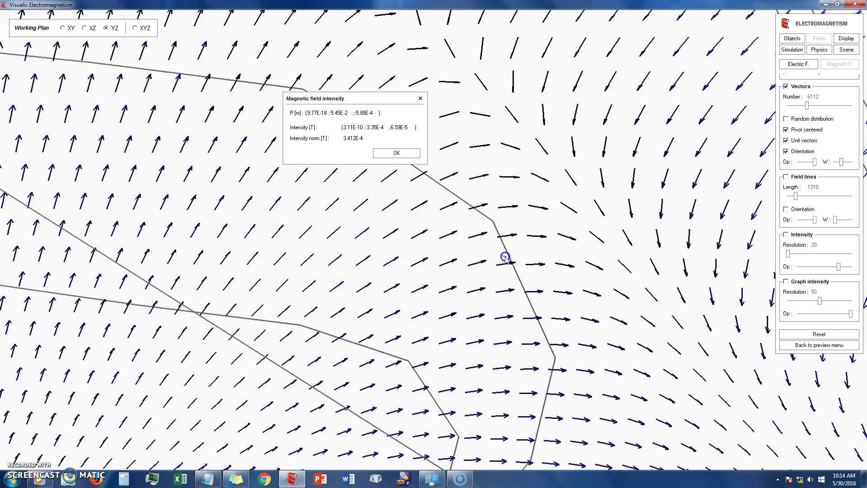
mouse_move(506, 256)
left_mouse_down()
mouse_move(573, 271)
mouse_move(650, 270)
mouse_move(722, 253)
mouse_move(286, 252)
mouse_move(673, 255)
mouse_move(721, 249)
mouse_move(728, 237)
mouse_move(196, 233)
left_mouse_up()
right_click_drag(88, 145, 384, 184)
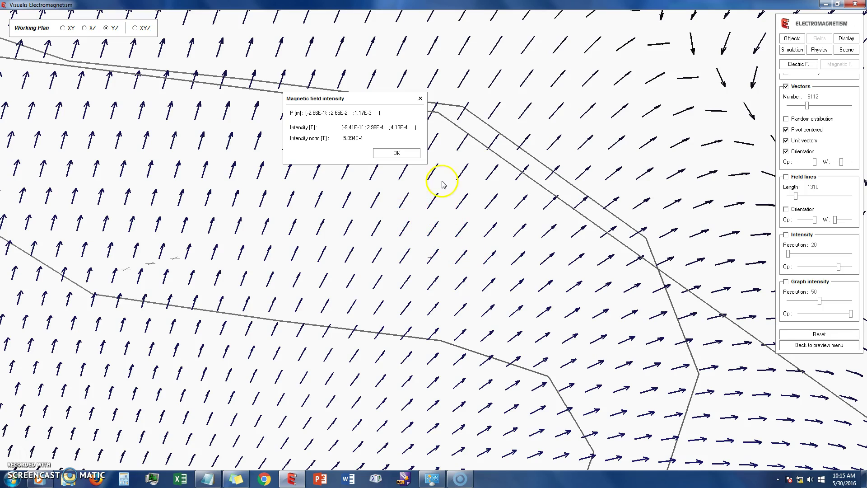
right_click_drag(540, 68, 551, 0)
left_click(498, 287)
left_click_drag(464, 251, 468, 252)
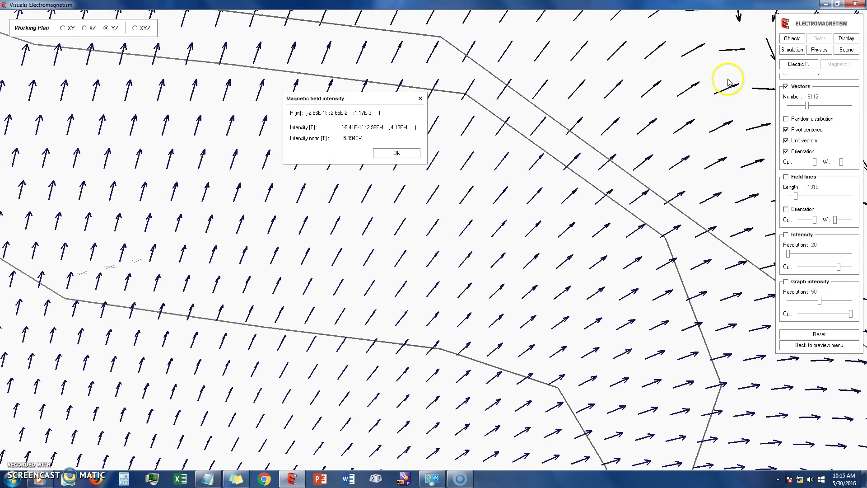
Switch the displayed magnetic field to the XY plane and set the working plan to XY.
left_click(820, 39)
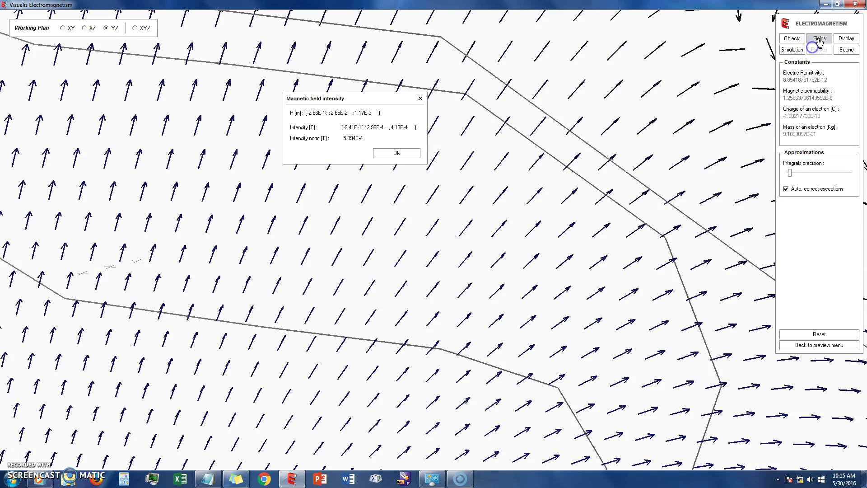
left_click(820, 39)
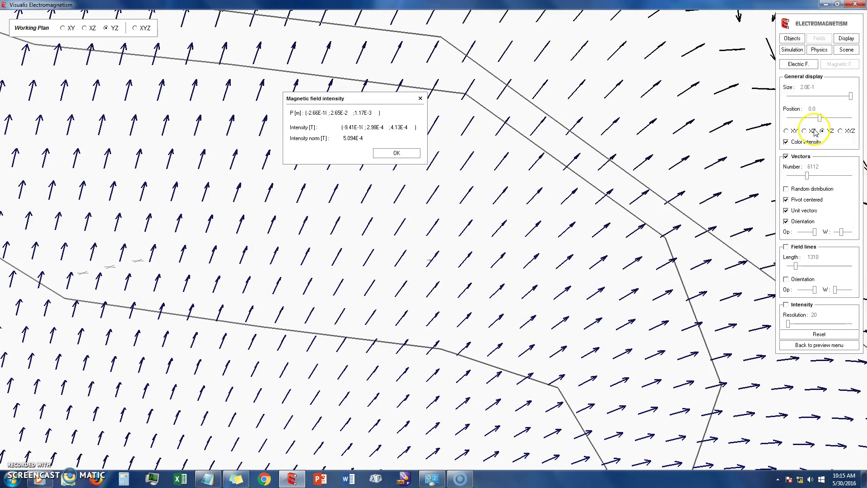
left_click(813, 131)
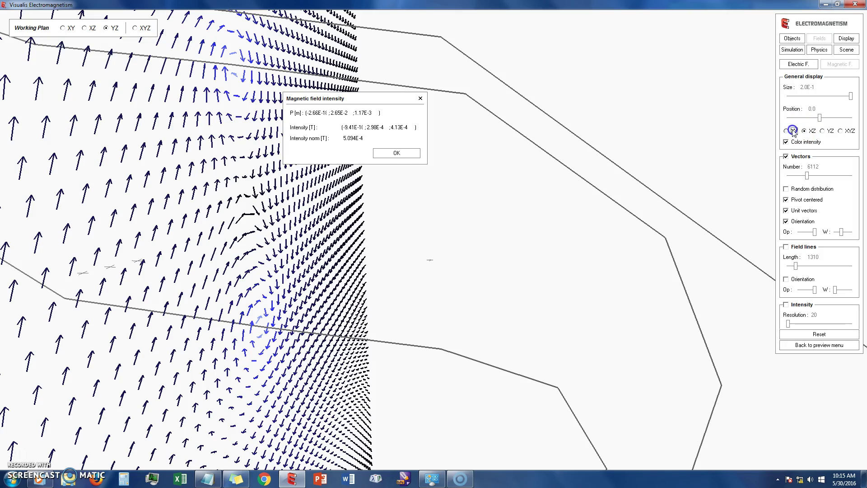
left_click(794, 131)
left_click_drag(469, 214, 458, 288)
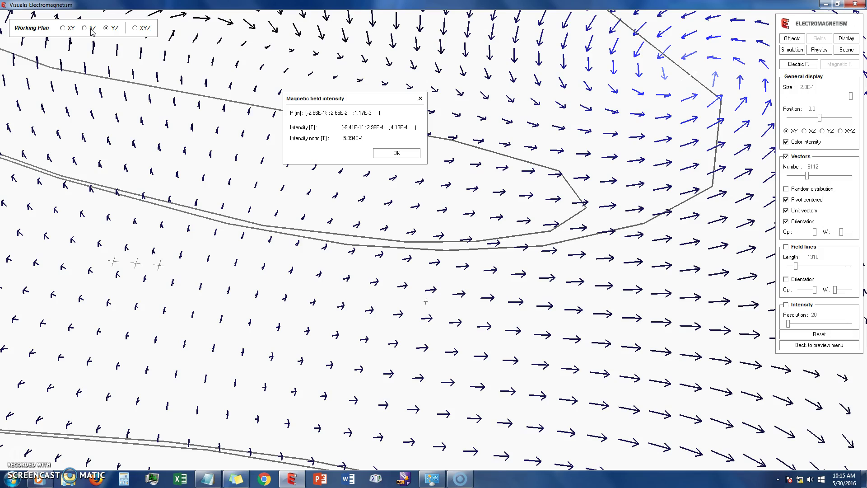
left_click(70, 30)
Measure the magnetic field intensity on the XY plane from the upper coil's edge across the gap and near the centre.
left_click_drag(513, 79, 538, 110)
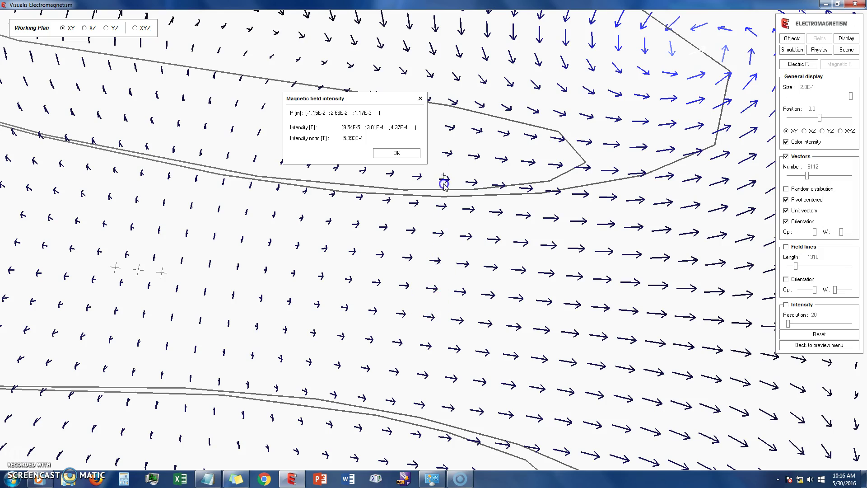
left_click_drag(444, 190, 437, 278)
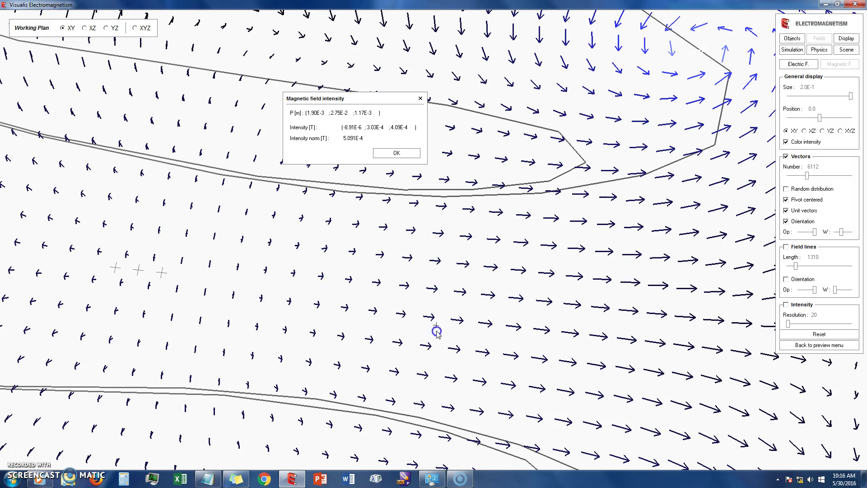
left_click_drag(428, 377, 439, 192)
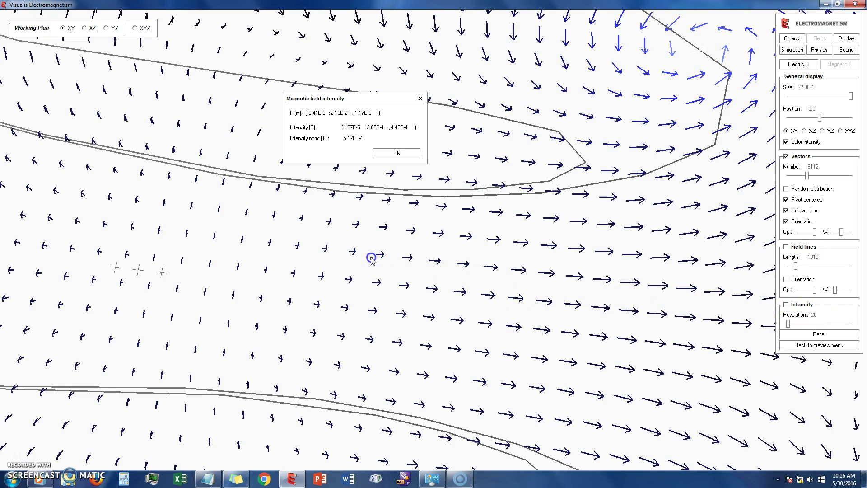
left_click(73, 241)
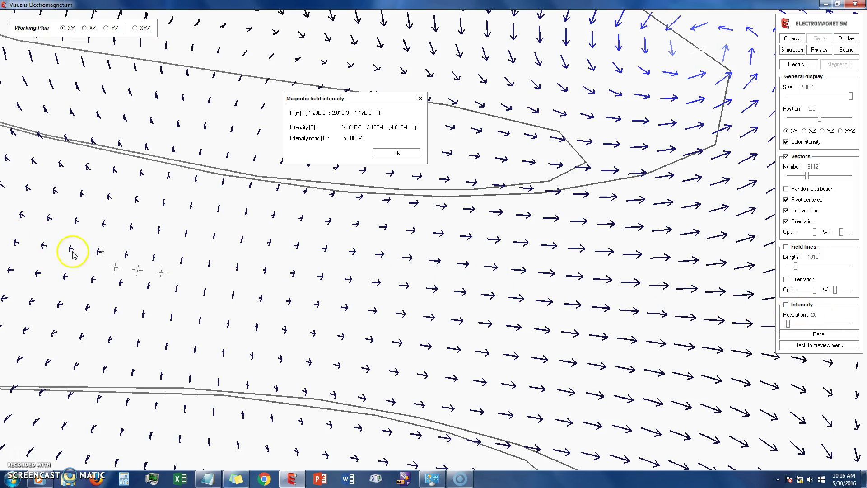
Measure the magnetic field intensity at more points spread across both ends of the region between the coils on the XY plane.
right_click_drag(285, 283, 372, 487)
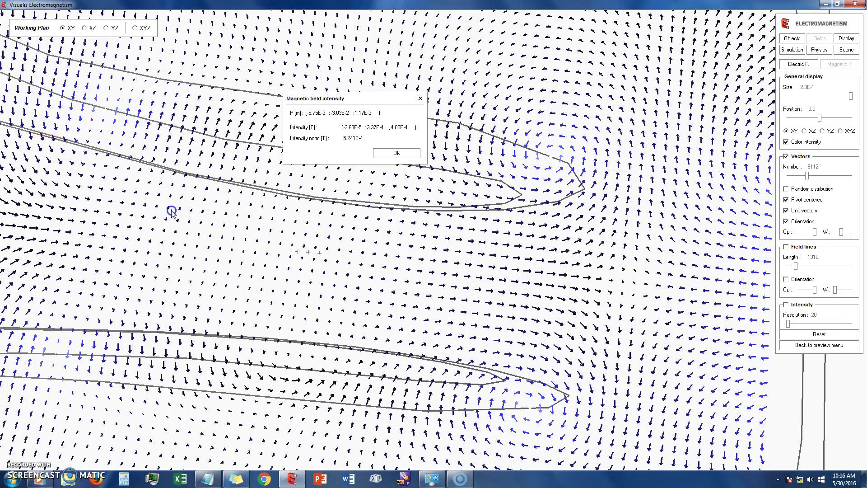
left_click(91, 222)
left_click(385, 253)
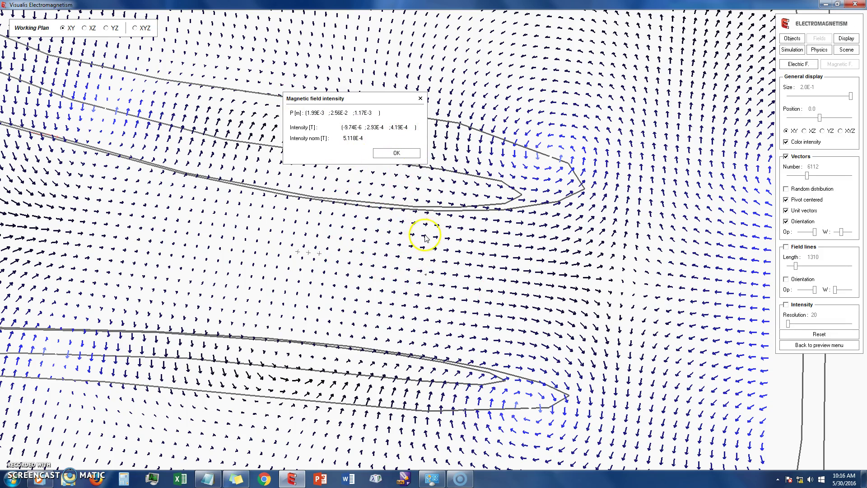
left_click(416, 275)
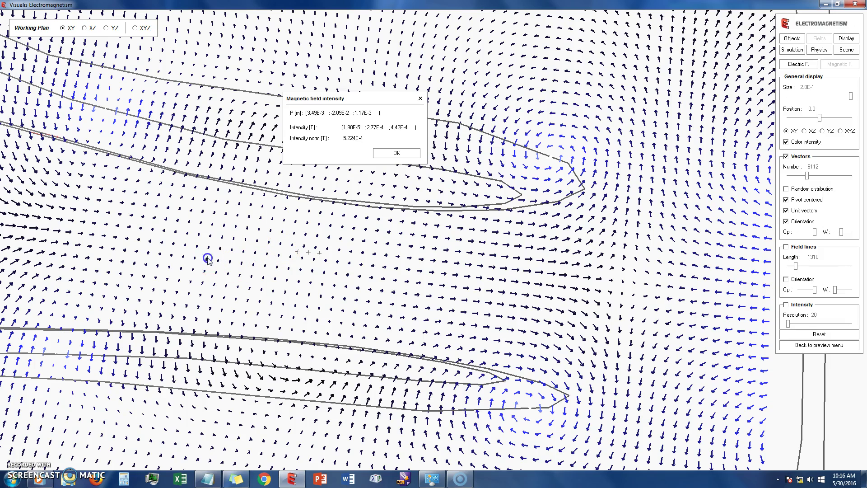
left_click(328, 273)
left_click_drag(254, 225, 240, 259)
left_click(412, 219)
left_click(416, 244)
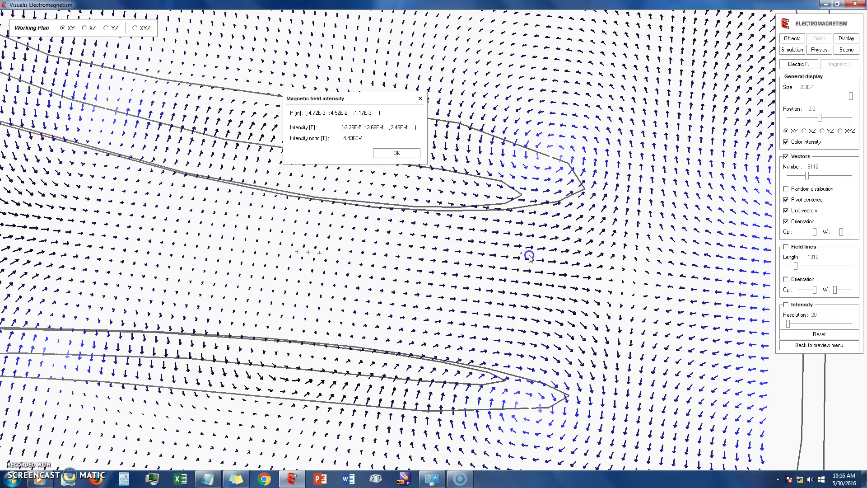
left_click(144, 239)
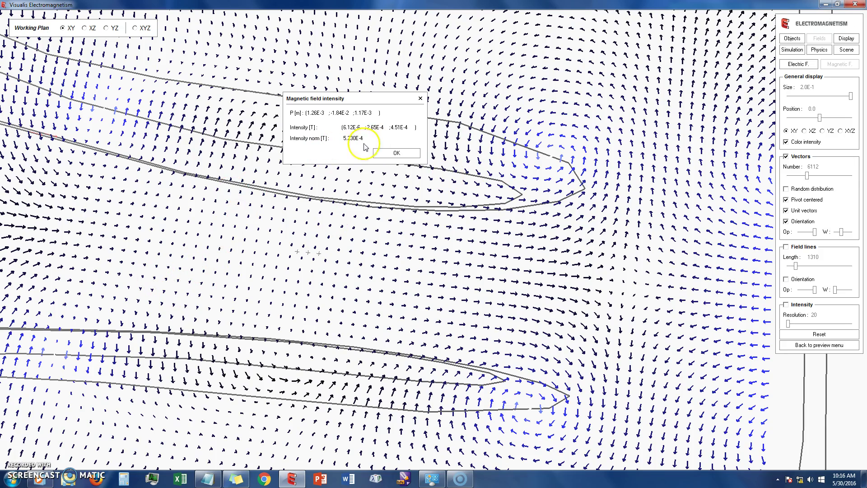
Replace the field vectors with intensity shading on the XY plane and move the intensity readout window clear of the coils.
left_click_drag(228, 271, 199, 177)
right_click_drag(35, 246, 231, 276)
left_click_drag(230, 276, 255, 285)
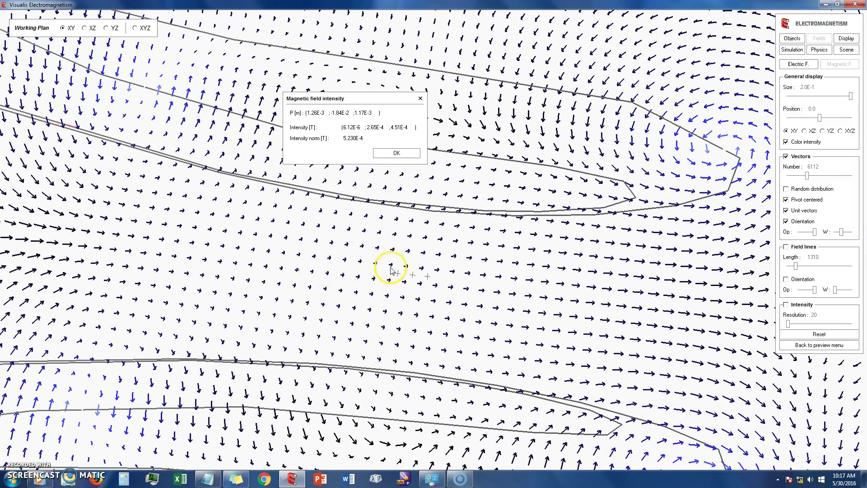
left_click_drag(551, 308, 562, 235)
left_click_drag(519, 180, 583, 258)
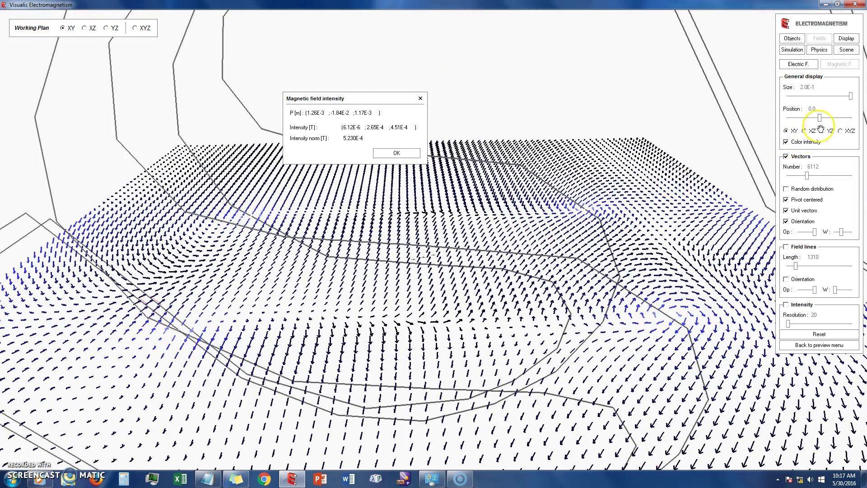
left_click(788, 157)
left_click(799, 305)
mouse_move(657, 143)
left_mouse_down()
mouse_move(523, 149)
mouse_move(566, 149)
mouse_move(561, 134)
mouse_move(571, 137)
left_mouse_up()
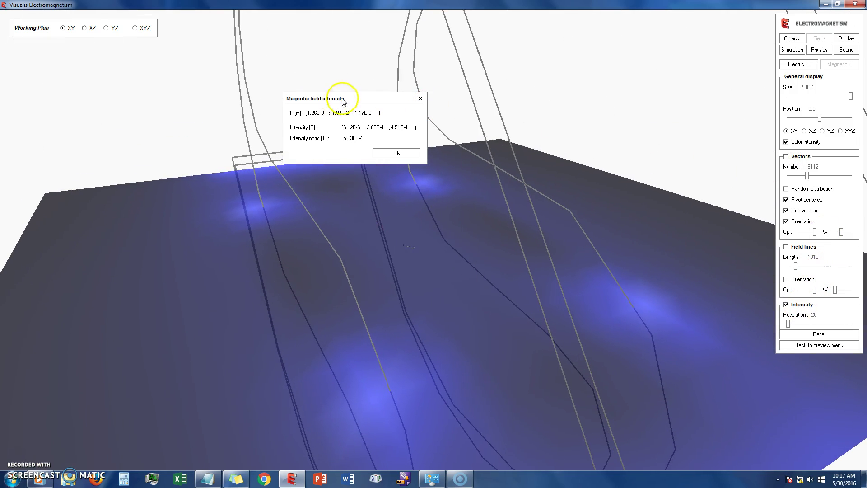
mouse_move(346, 101)
left_mouse_down()
mouse_move(42, 188)
mouse_move(50, 188)
left_mouse_up()
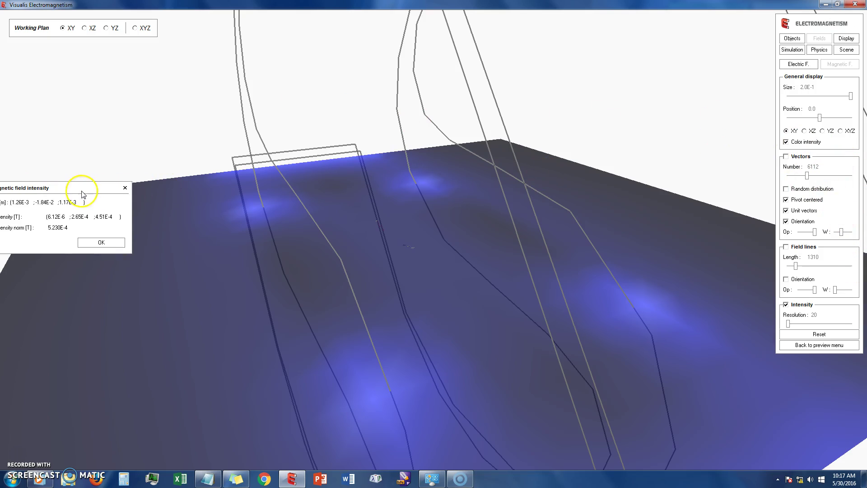
left_click_drag(82, 188, 123, 146)
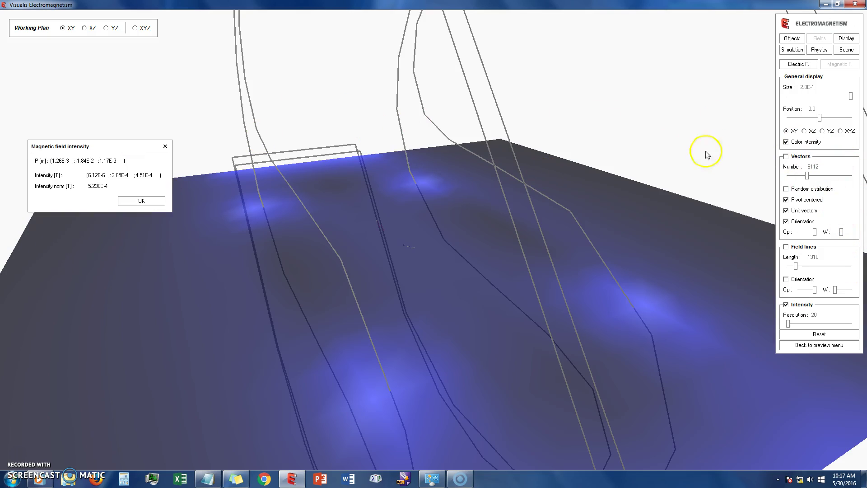
Show the intensity shading on the XZ plane at resolution 56 and shift the plane to position -7.6E-2.
left_click(808, 131)
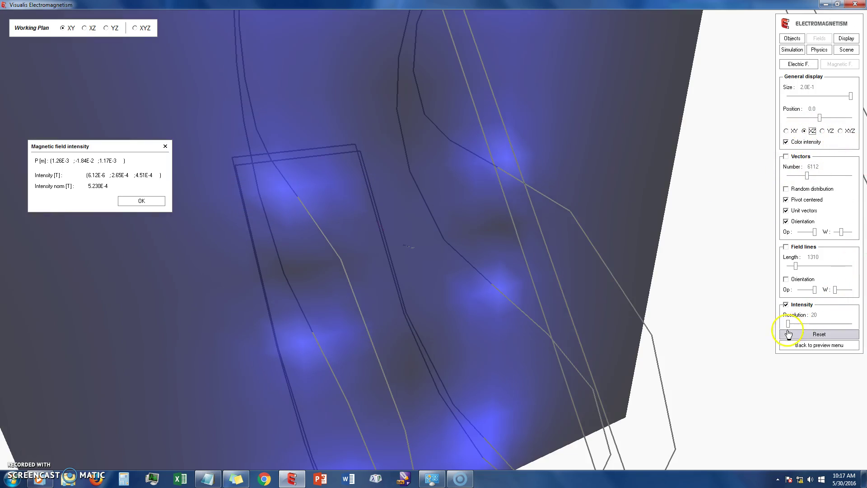
left_click_drag(789, 324, 789, 326)
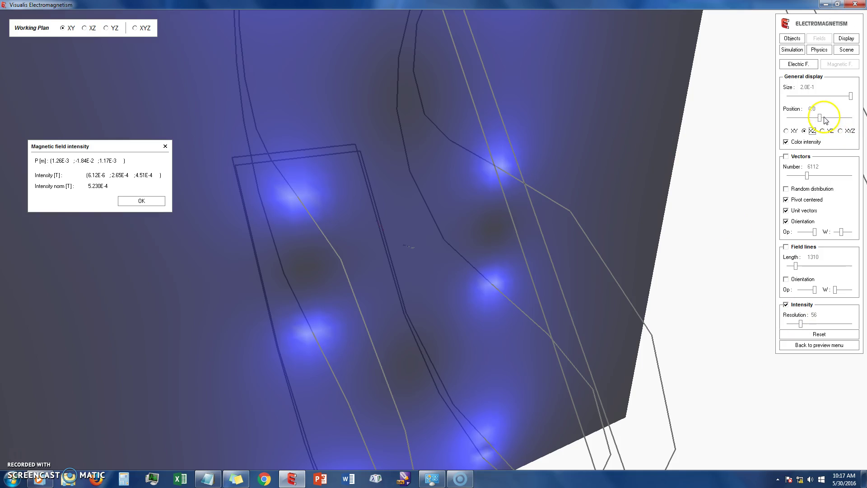
left_click_drag(820, 119, 796, 134)
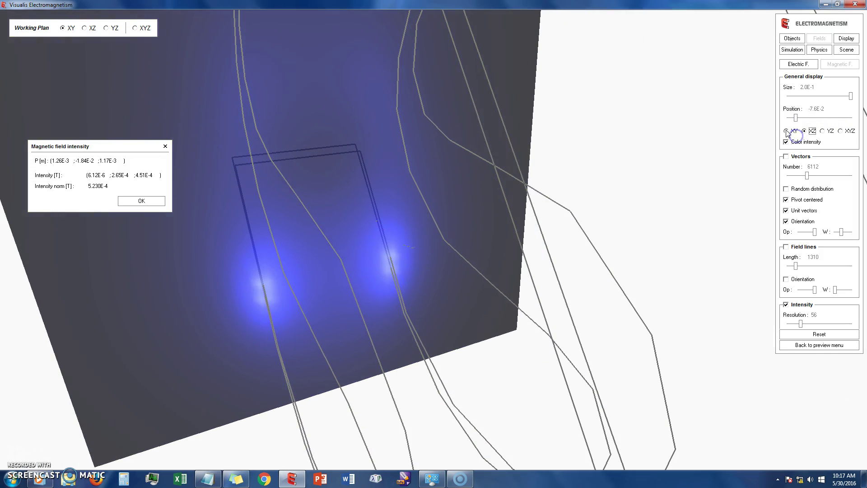
Sweep the shaded YZ plane through the coils to position 7.4E-2, and the XY plane to position -7.7E-2.
left_click(825, 131)
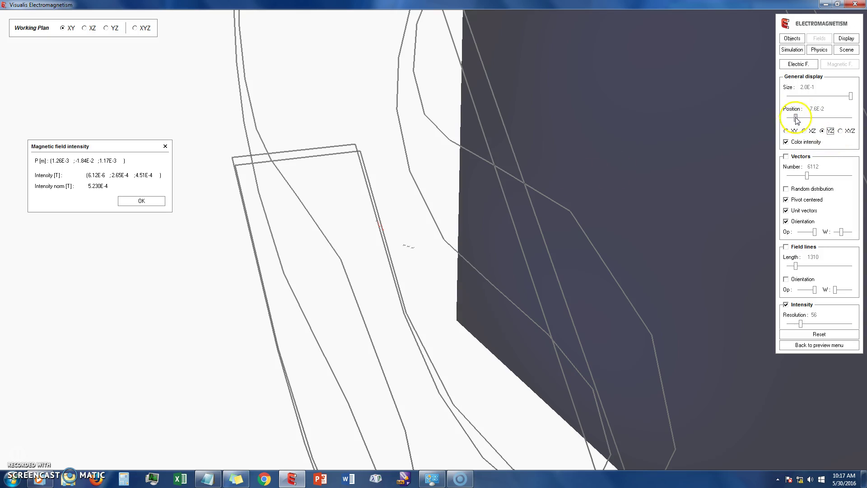
left_click_drag(797, 119, 843, 129)
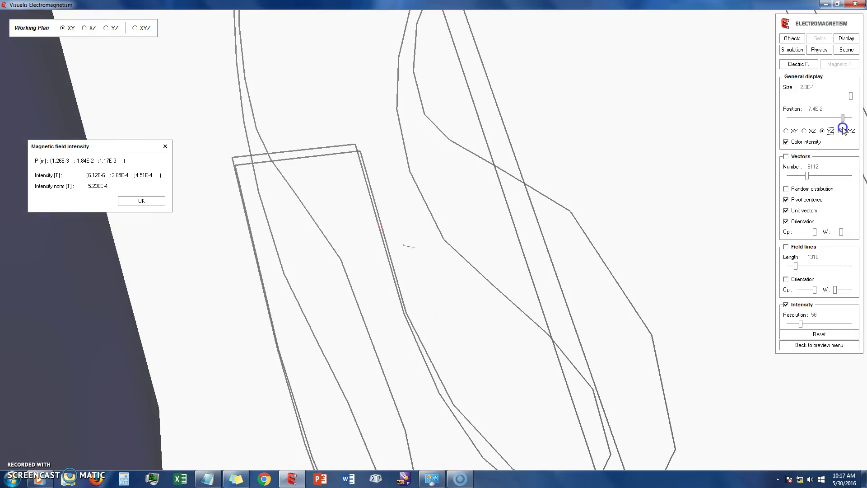
left_click(790, 132)
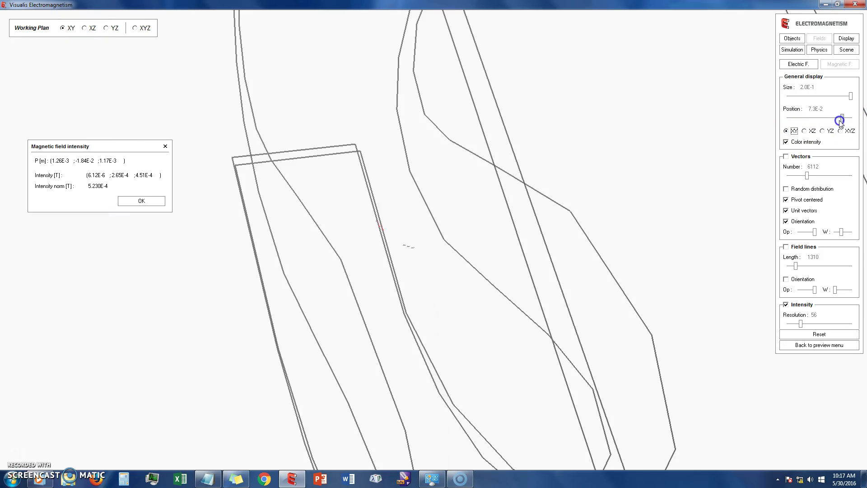
left_click_drag(840, 121, 796, 144)
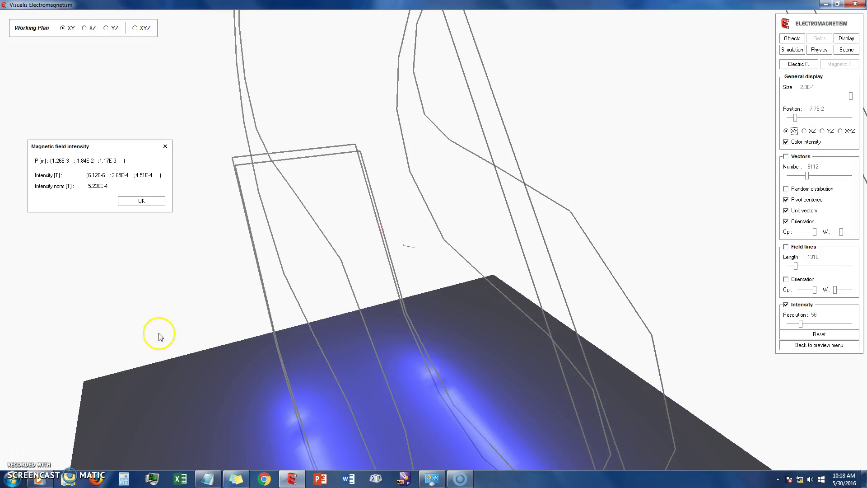